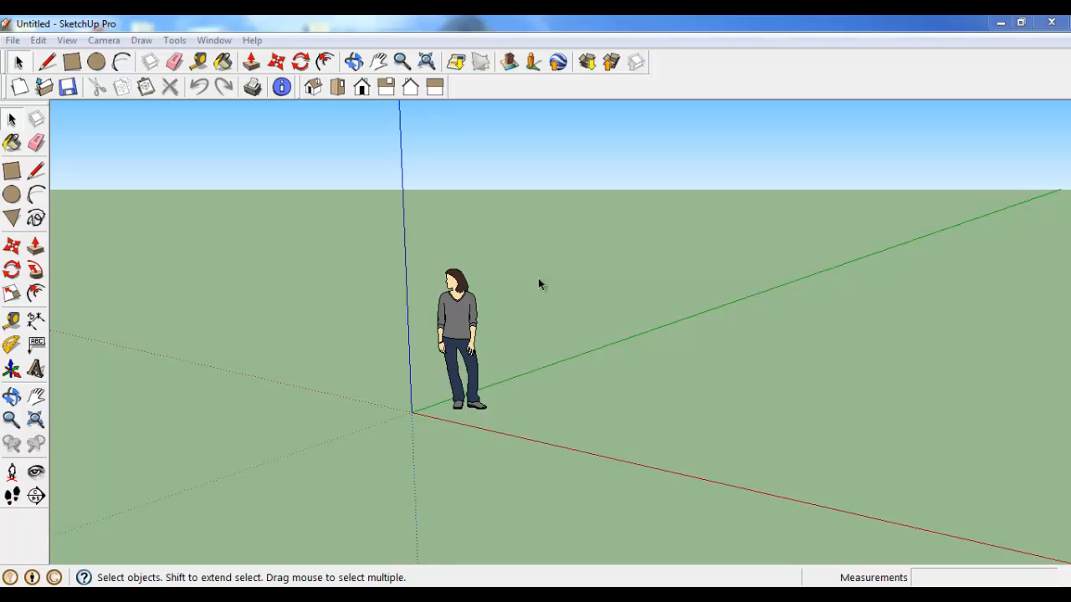
Step: Check the length unit settings and the available units in the model information
left_click(205, 41)
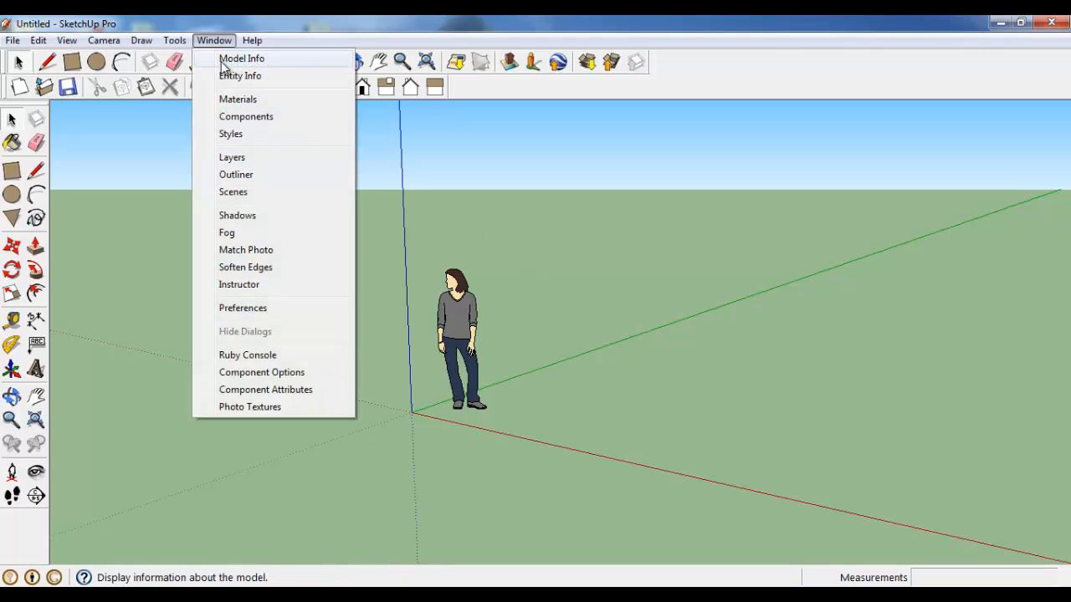
left_click(226, 60)
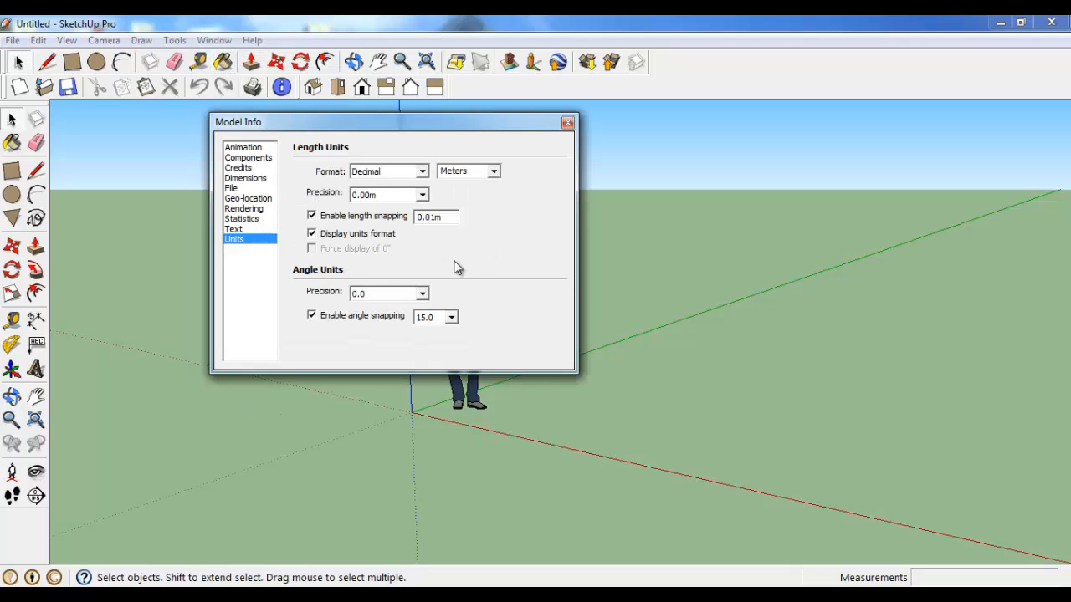
left_click(494, 173)
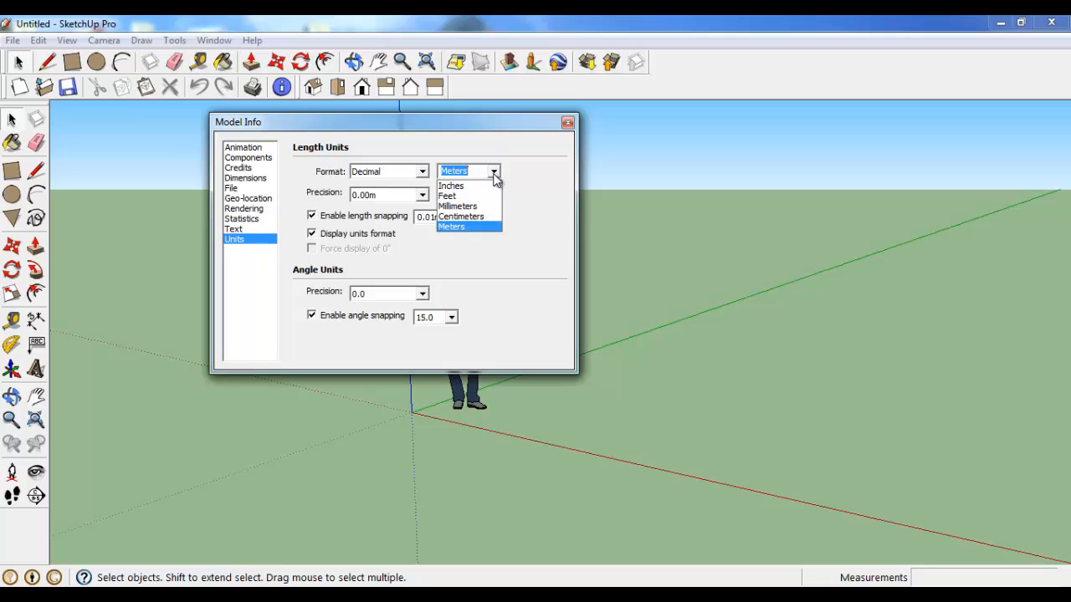
left_click(493, 174)
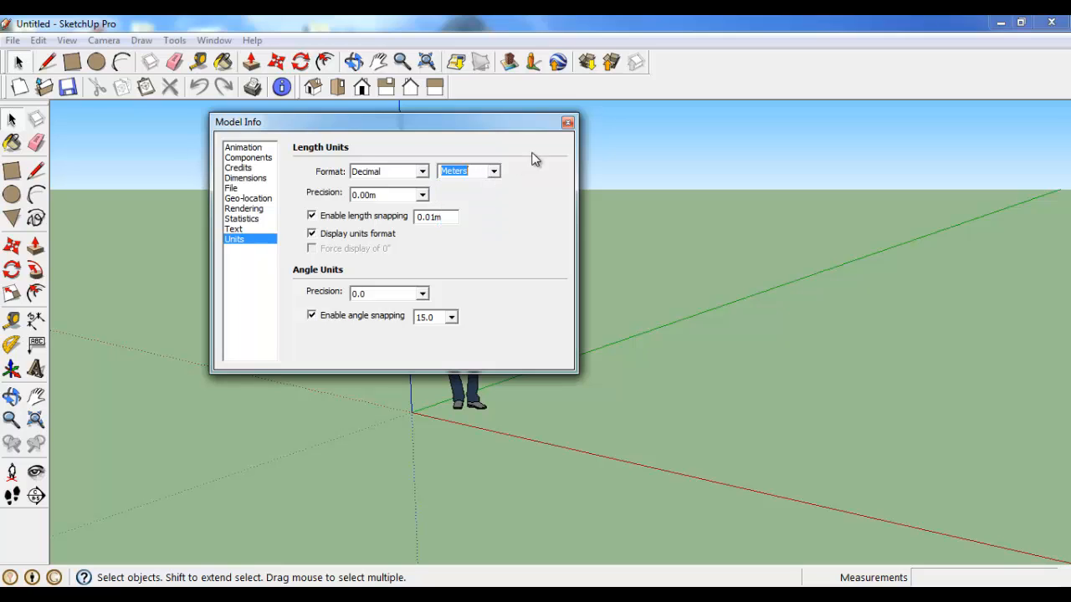
left_click(568, 123)
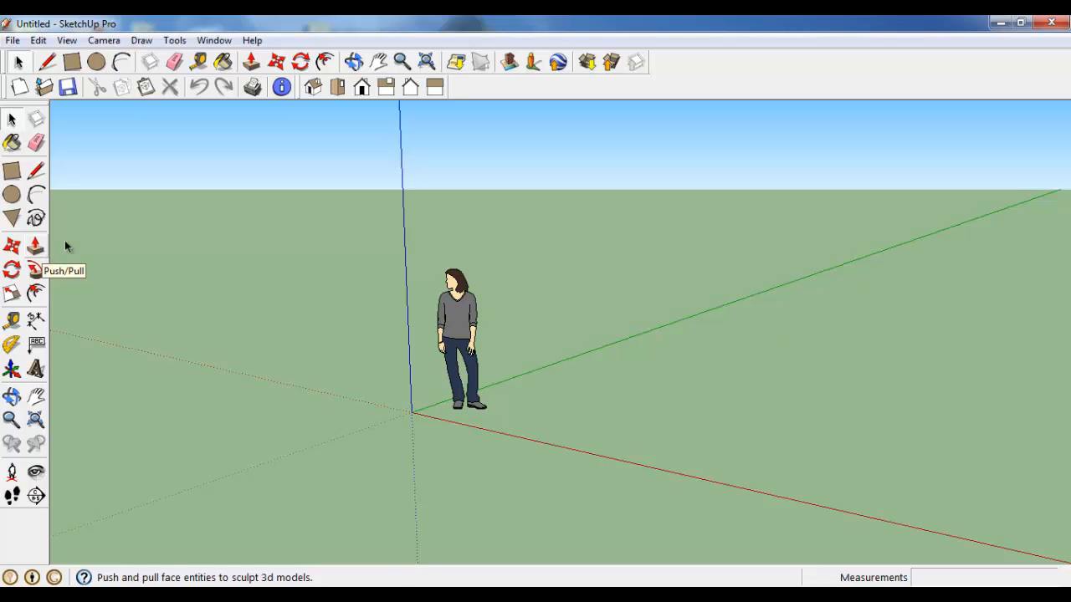
Step: Draw a 4 m by 4 m square on the ground plane beside the standing figure
middle_click_drag(485, 293, 430, 361, "shift")
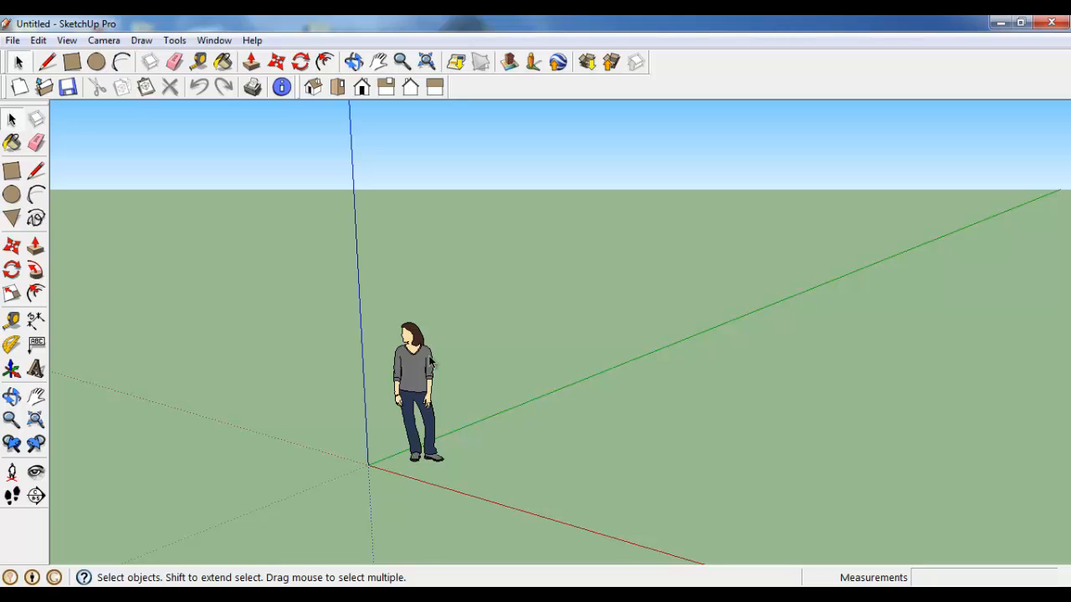
mouse_move(442, 351)
middle_mouse_down()
mouse_move(634, 430)
mouse_move(410, 382)
mouse_move(339, 347)
middle_mouse_up()
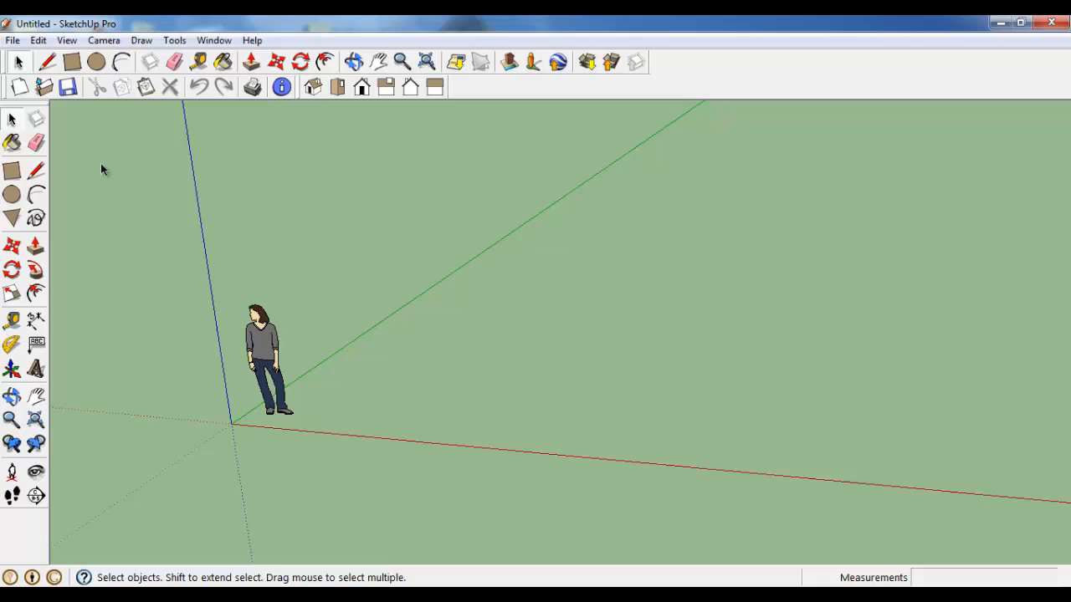
left_click(12, 170)
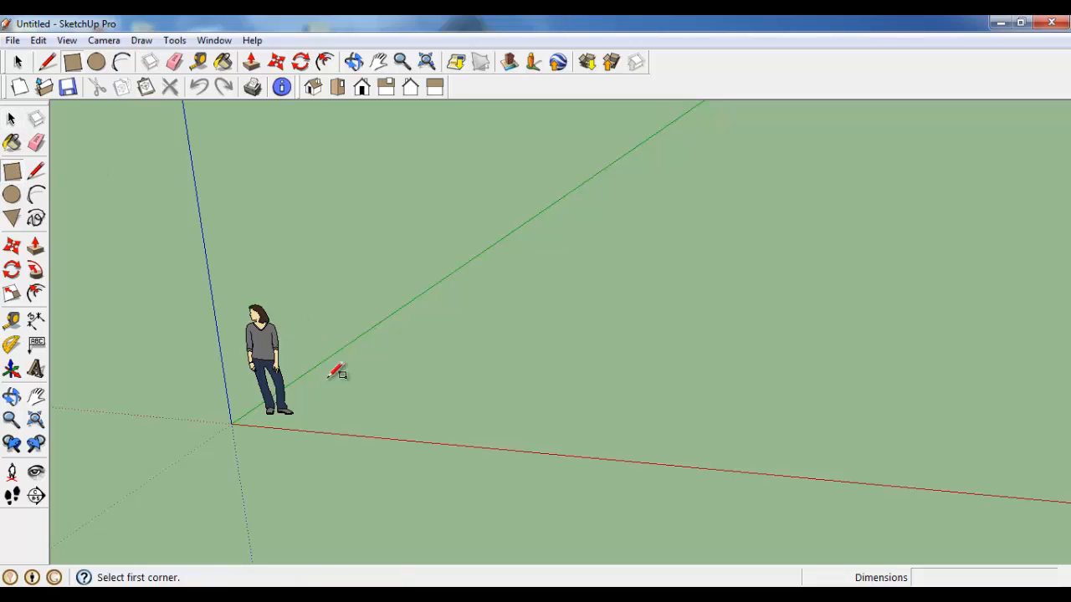
left_click(420, 376)
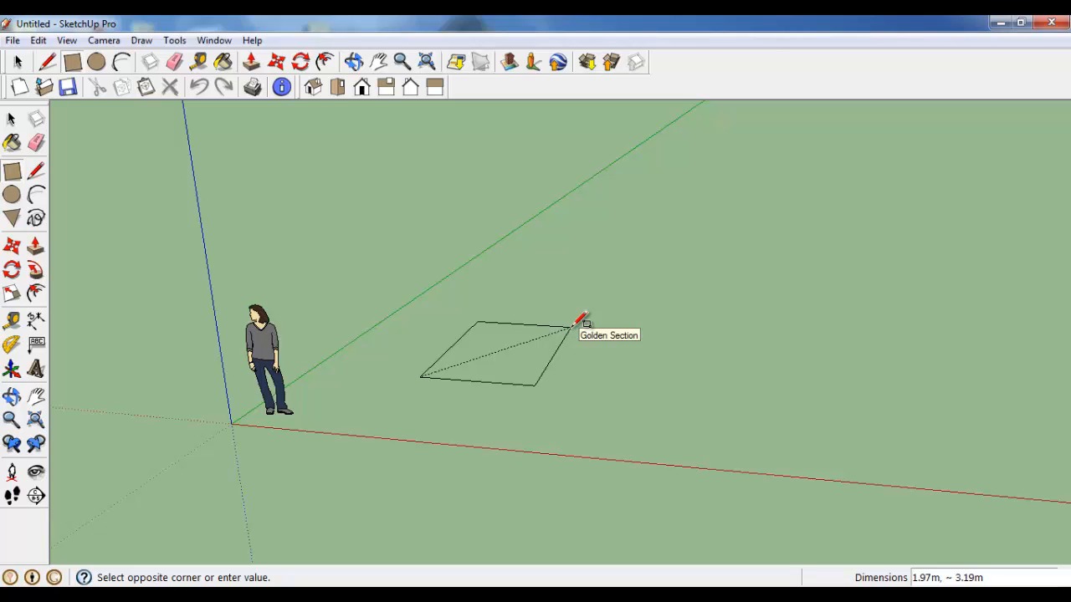
type("4,4")
key("Return")
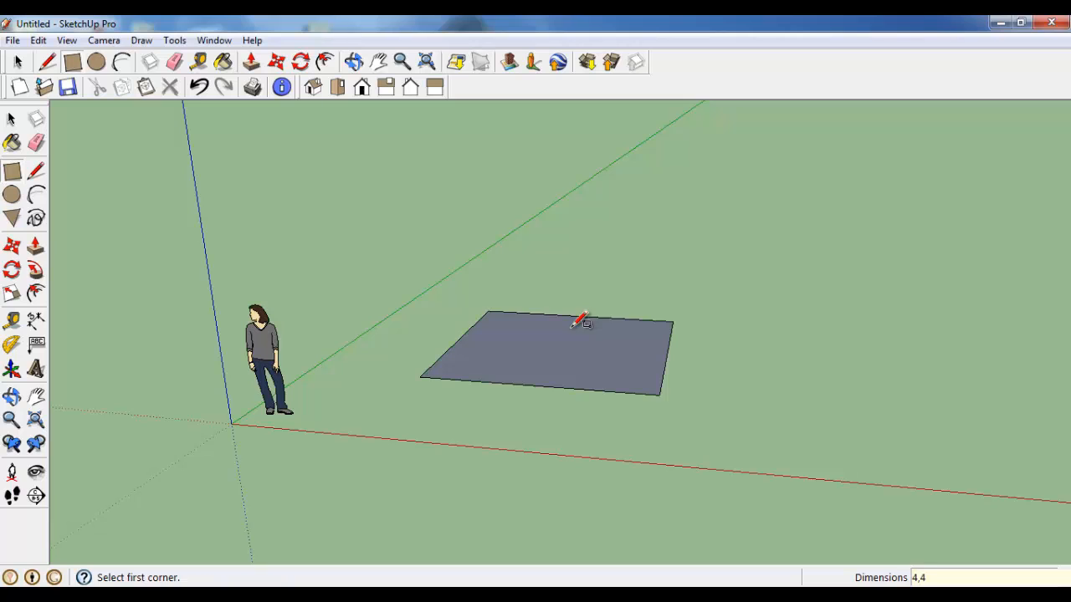
Step: Draw a vertical 4 m by 4 m square rising from the back edge of the ground square
mouse_move(636, 381)
middle_mouse_down()
mouse_move(593, 396)
mouse_move(595, 444)
middle_mouse_up()
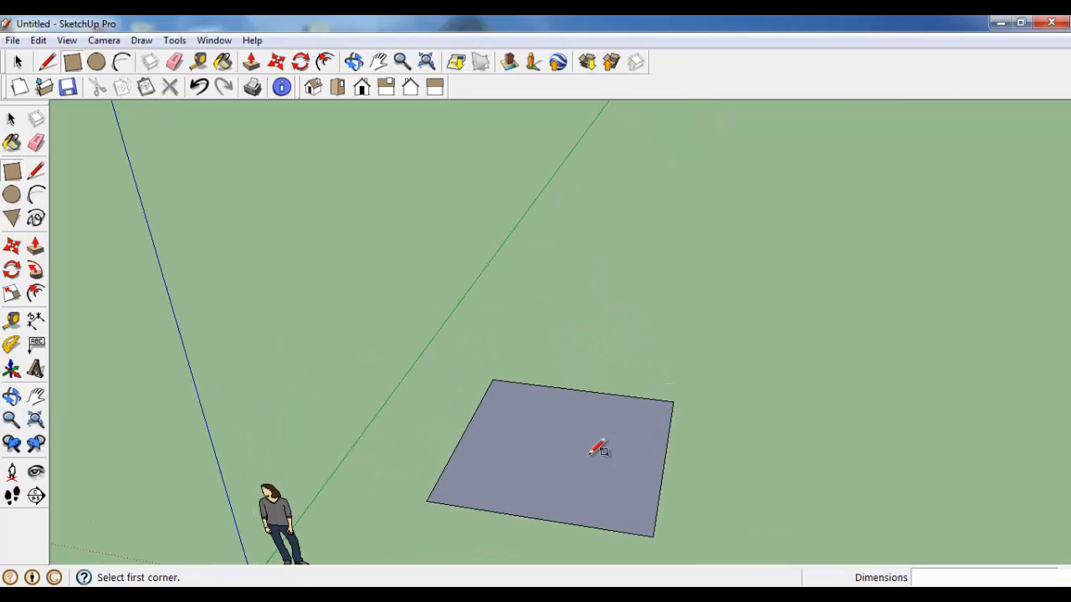
left_click(672, 401)
middle_click_drag(572, 251, 587, 134)
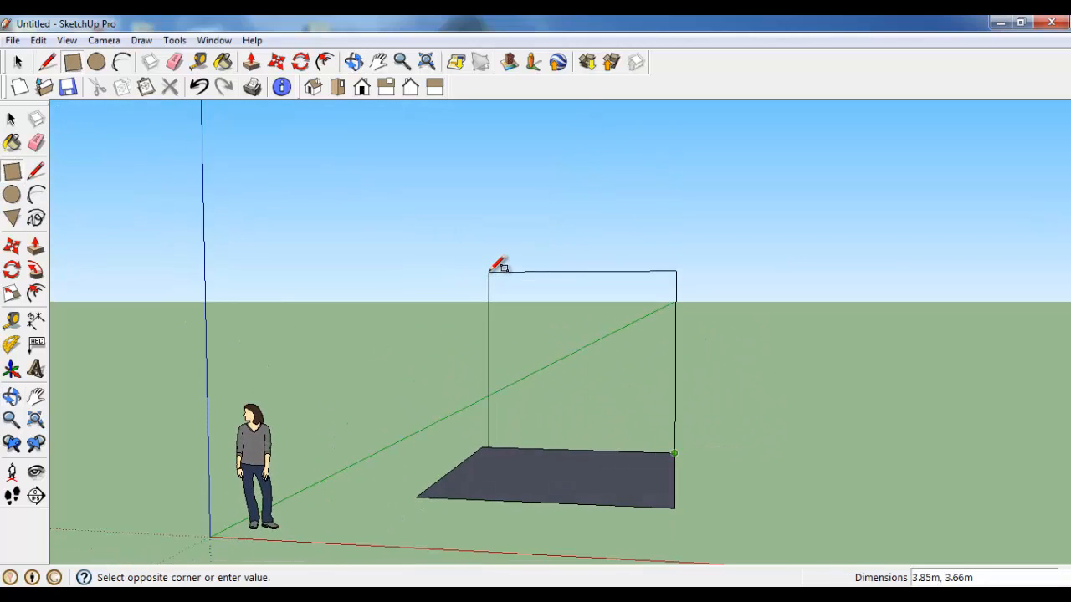
type("4,4")
key("Return")
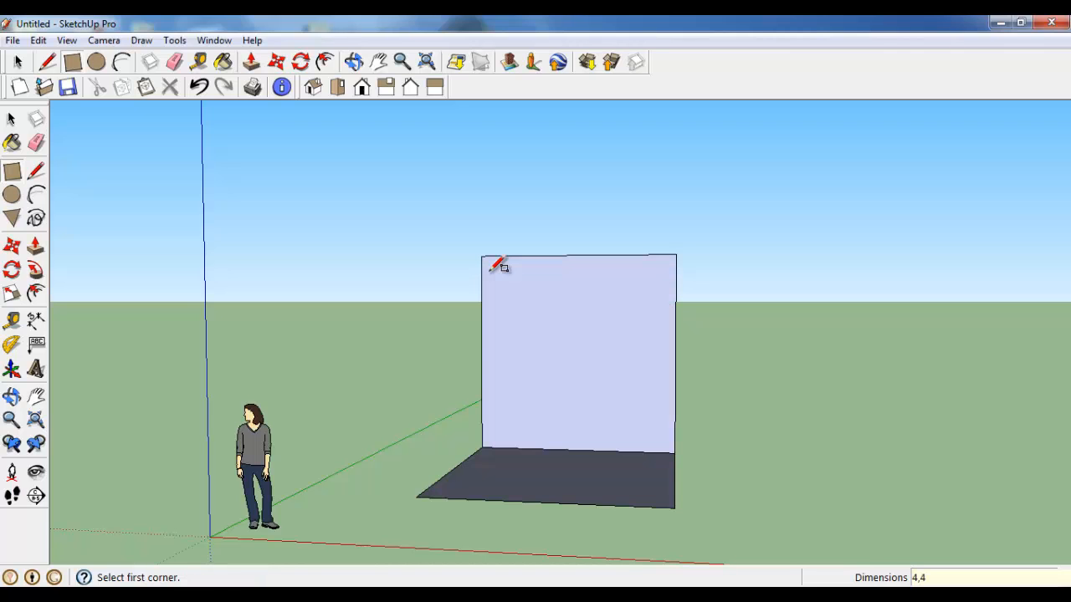
Step: Draw a second vertical wall from the ground square's front corner on the figure's side to the top corner of the back wall
middle_click_drag(555, 357, 535, 343)
middle_click_drag(649, 313, 382, 337)
mouse_move(510, 360)
middle_mouse_down()
mouse_move(421, 349)
mouse_move(494, 355)
middle_mouse_up()
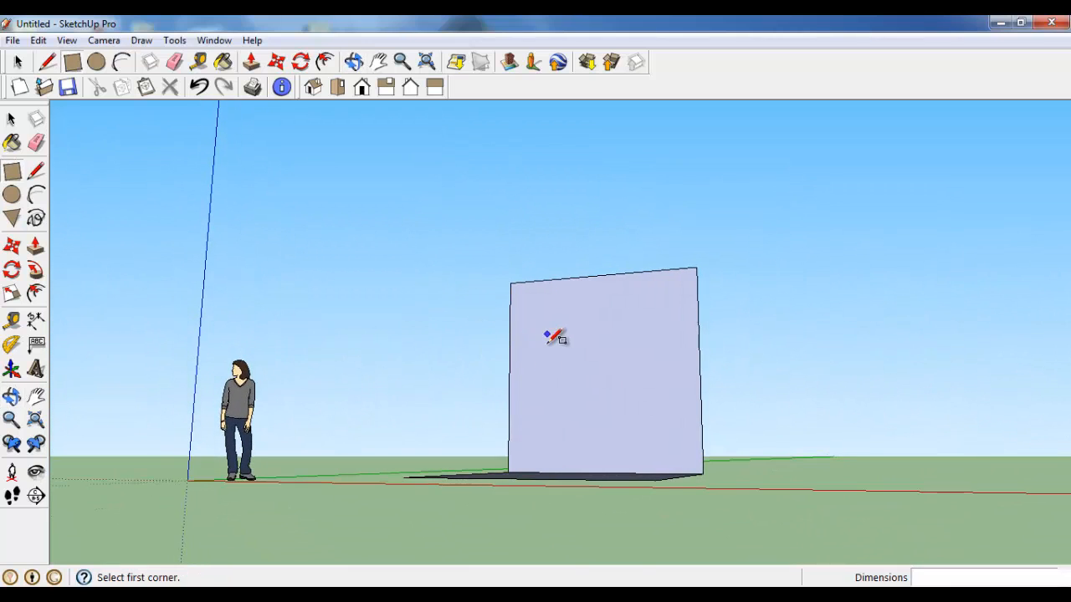
middle_click_drag(555, 335, 462, 469)
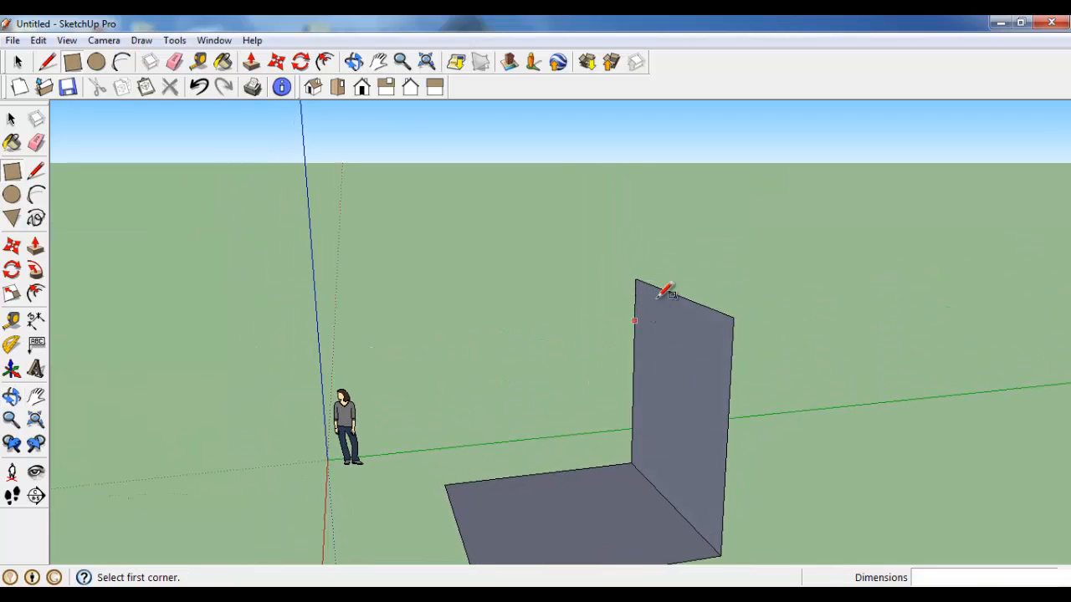
left_click(446, 484)
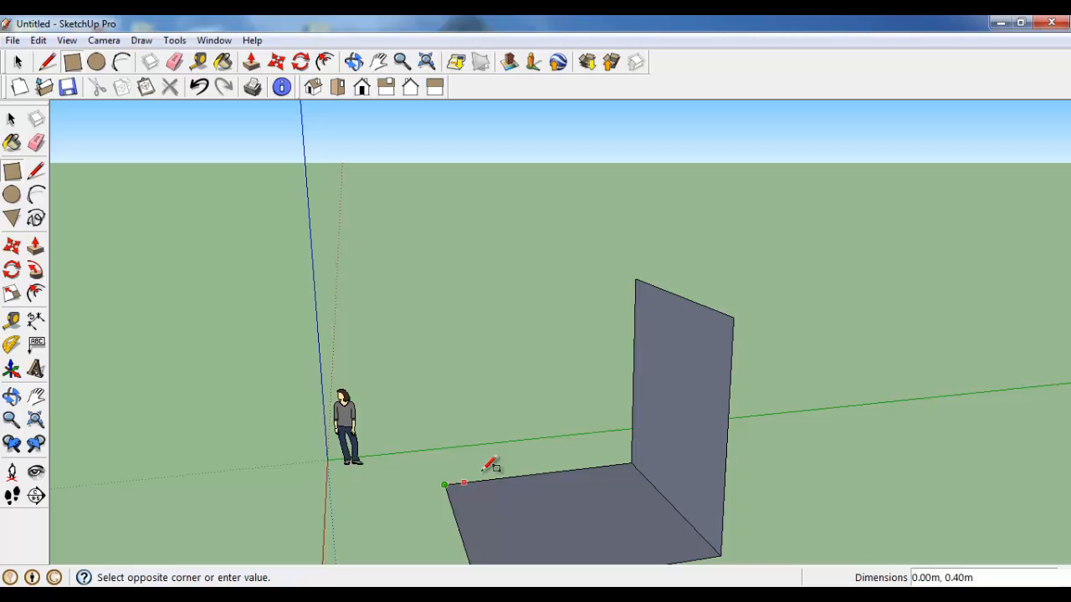
left_click(636, 280)
Step: Close the cube by drawing the two remaining walls and the top face between the existing corners
middle_click_drag(645, 413, 602, 323, "shift")
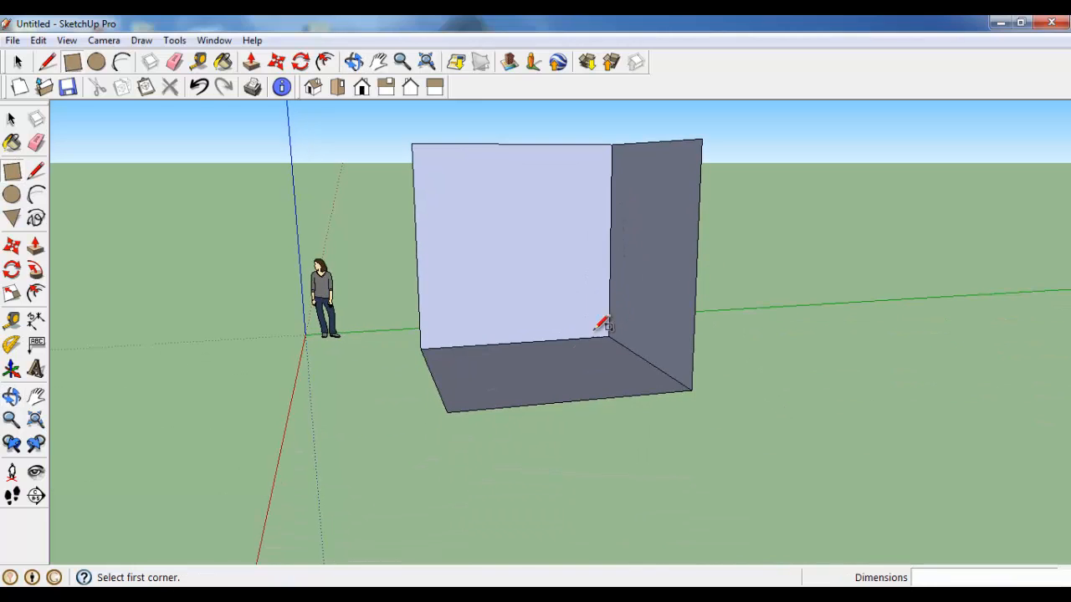
left_click(446, 412)
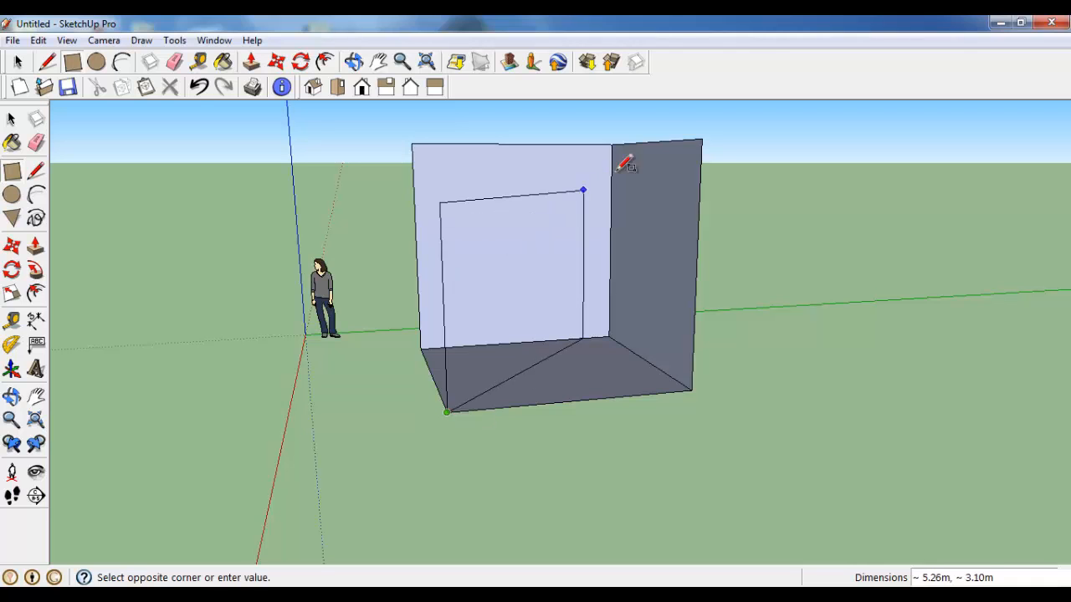
left_click(701, 137)
middle_click_drag(481, 241, 516, 248)
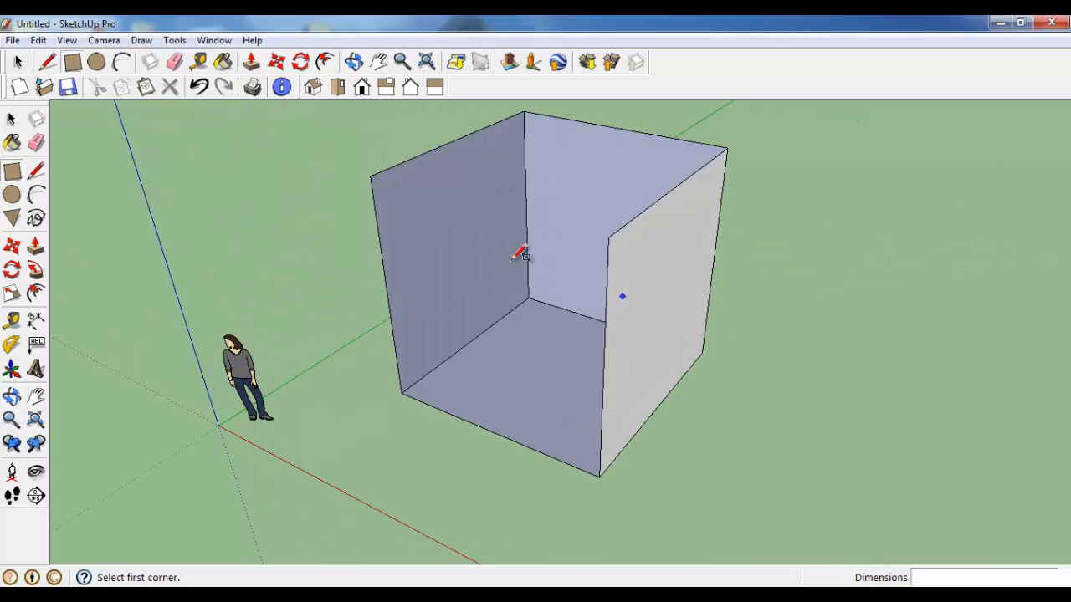
left_click(369, 177)
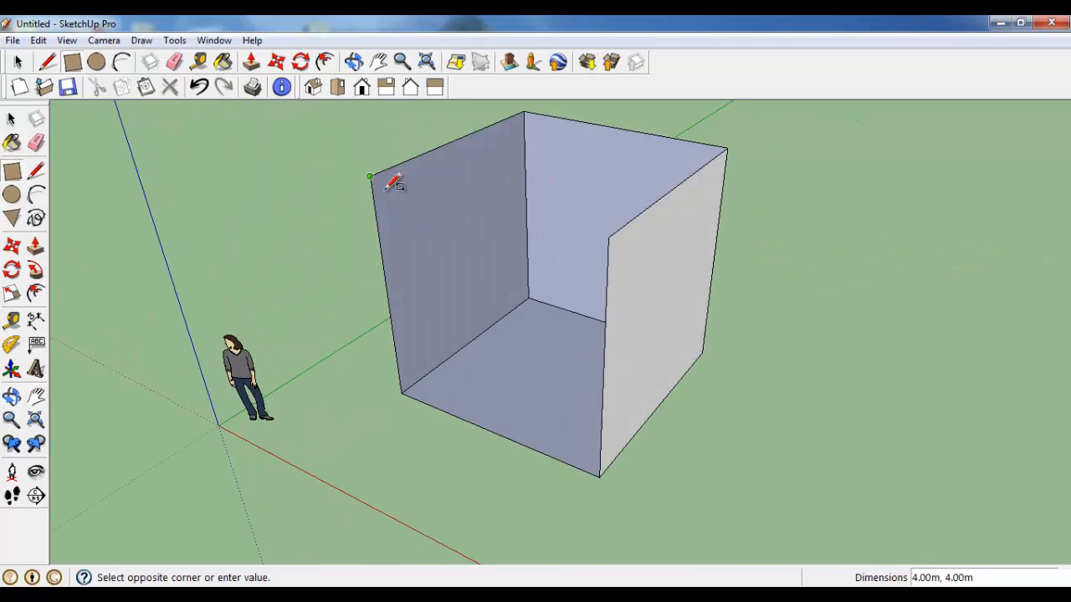
left_click(599, 476)
middle_click_drag(619, 459, 270, 433)
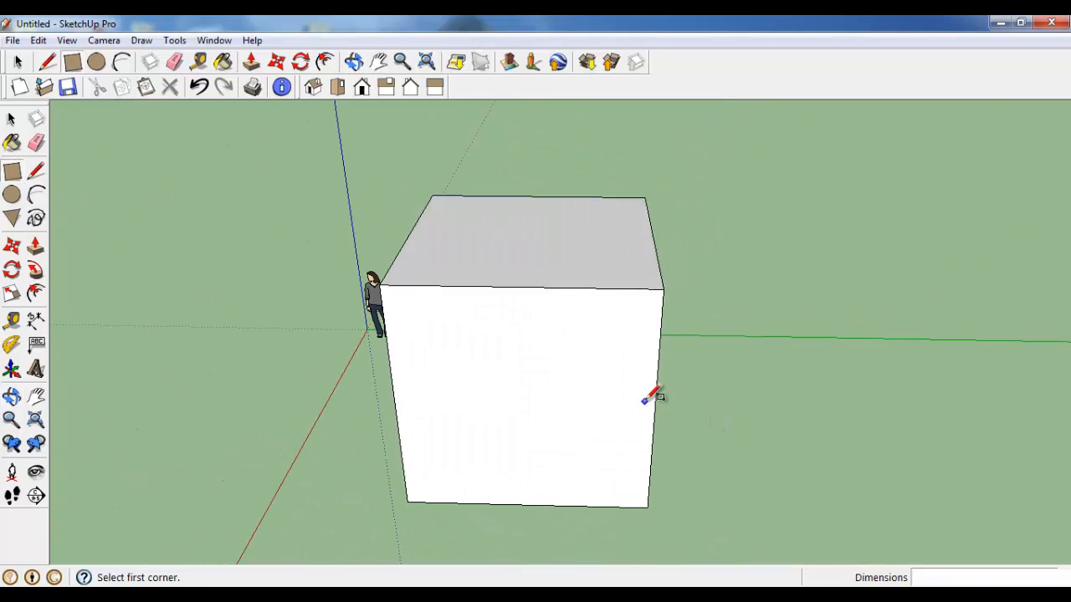
middle_click_drag(566, 282, 688, 328)
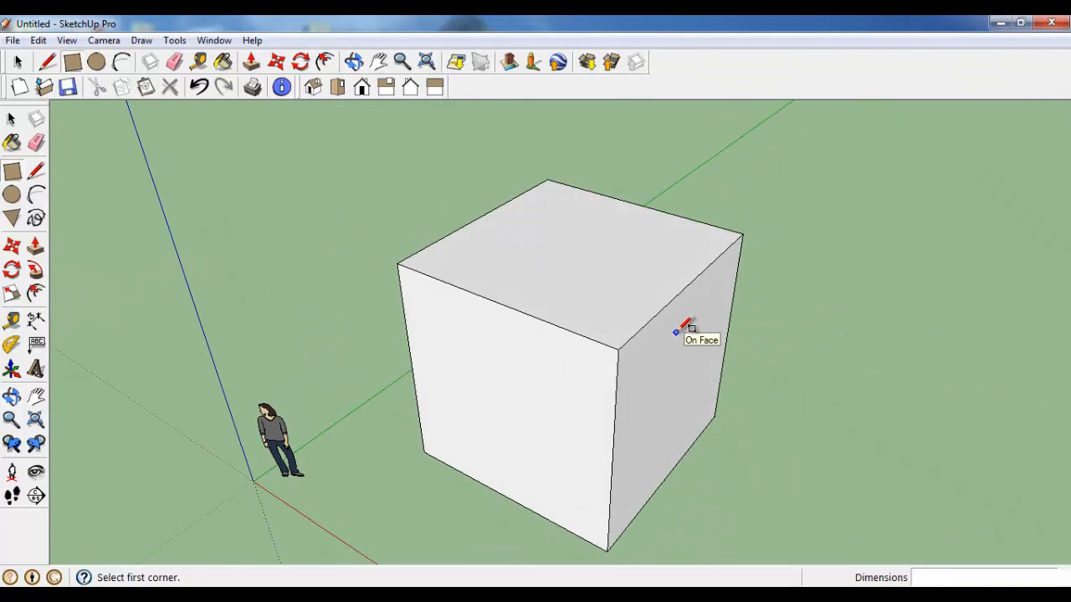
Step: Delete the entire cube built from separate rectangles
scroll(629, 422, "down", 3)
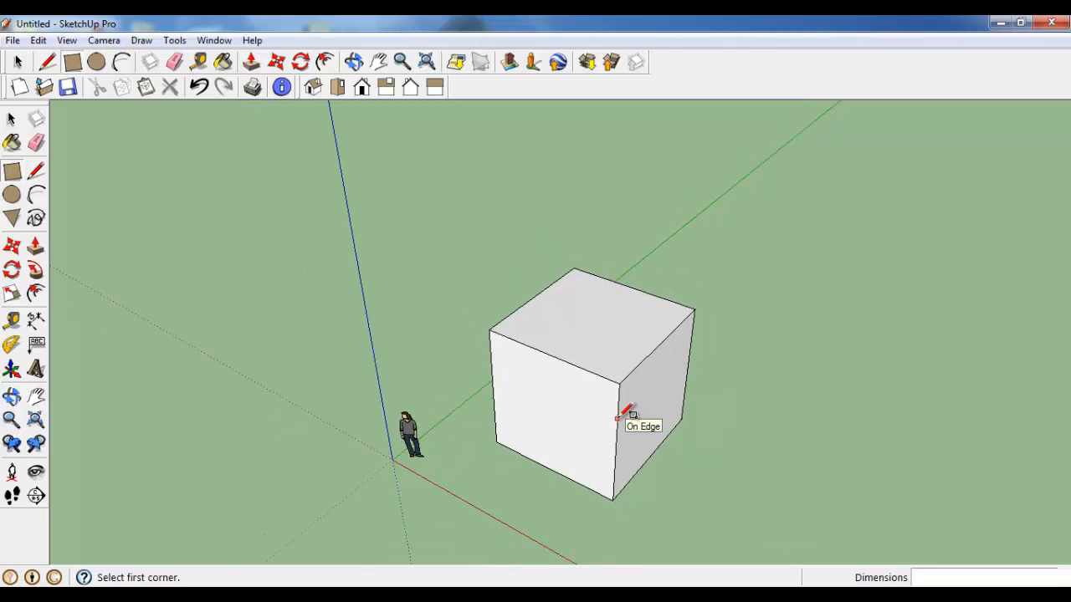
middle_click_drag(578, 434, 479, 360)
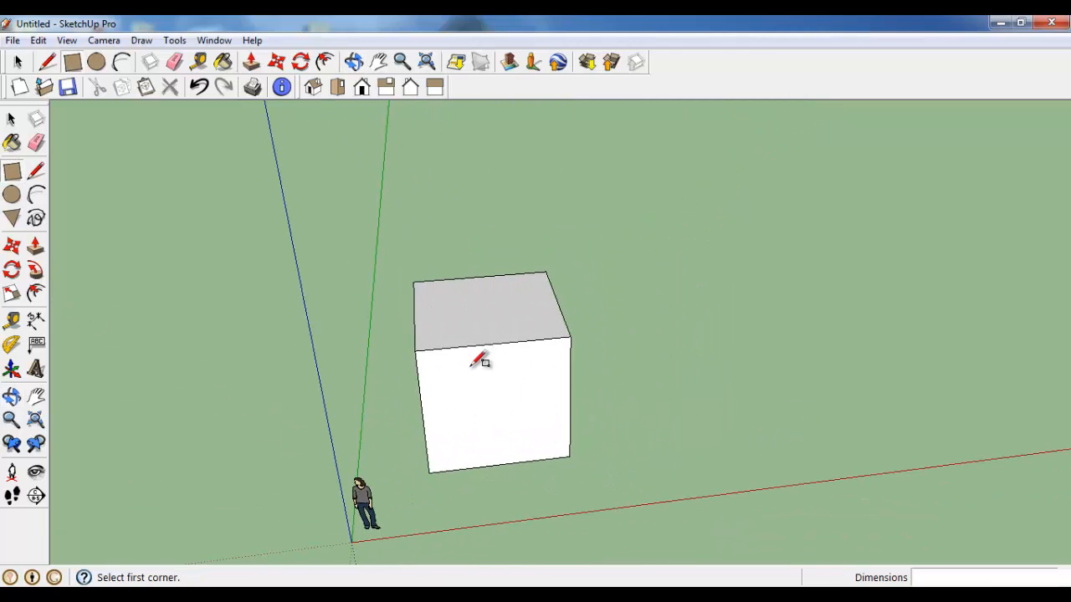
left_click(10, 119)
triple_click(458, 389)
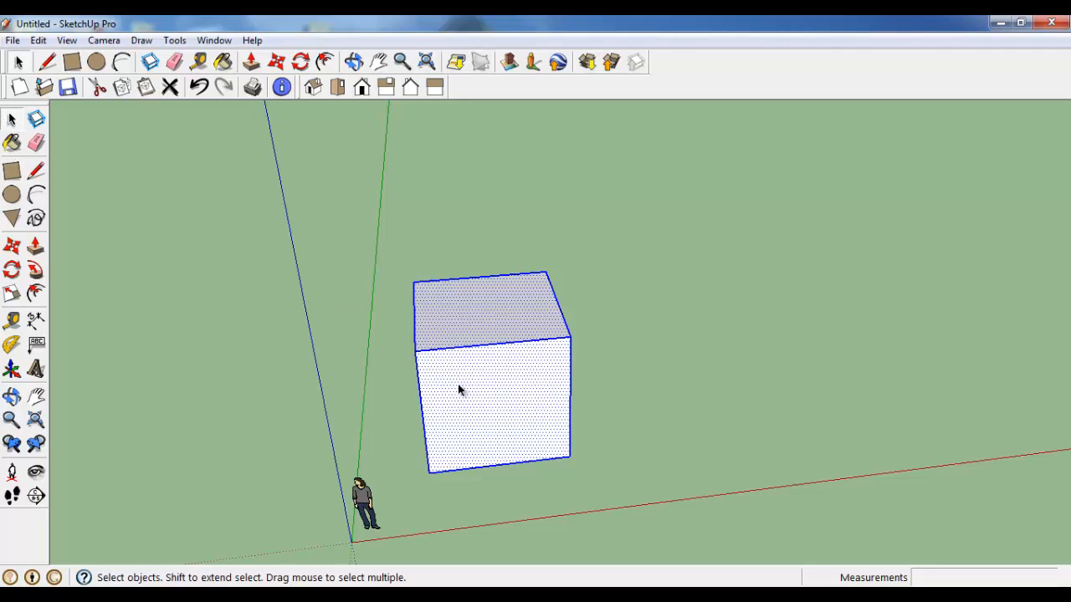
key("Delete")
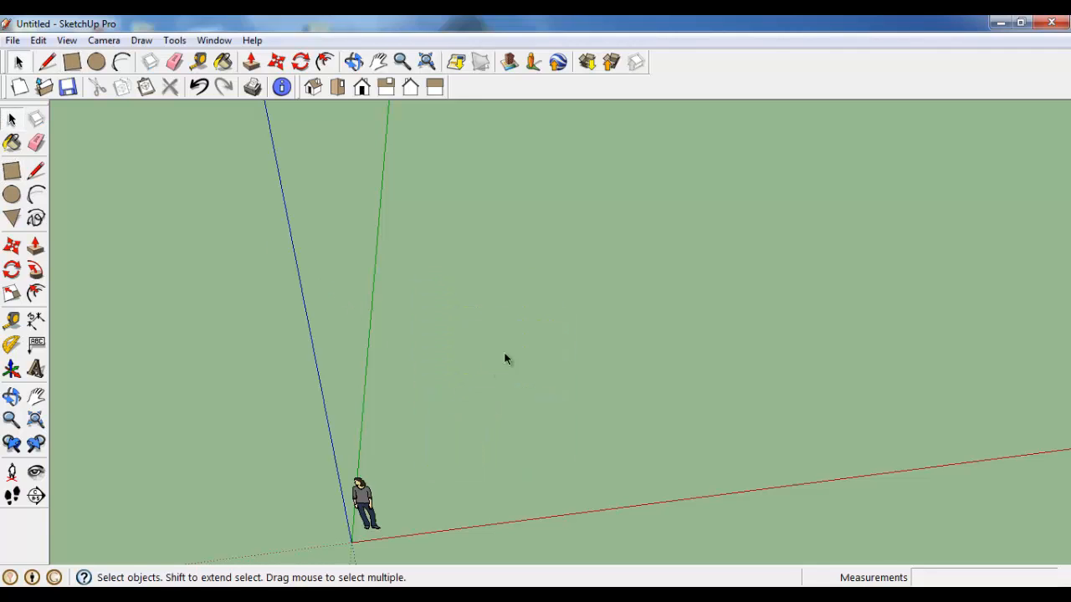
Step: Draw a new 4 m by 4 m square on the ground plane near the origin
middle_click_drag(504, 358, 463, 423)
left_click(15, 173)
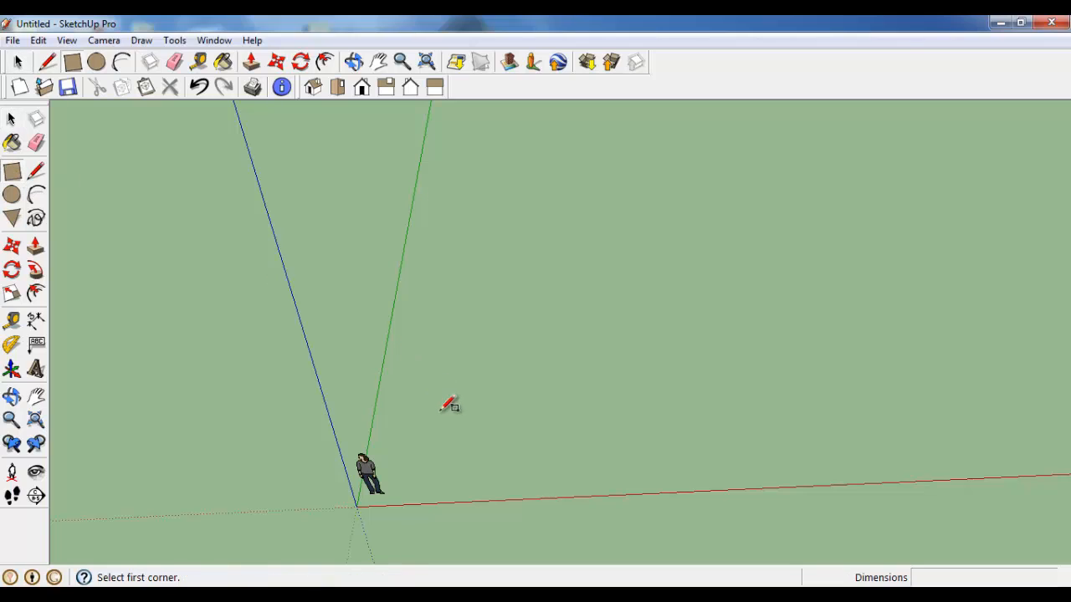
left_click(441, 410)
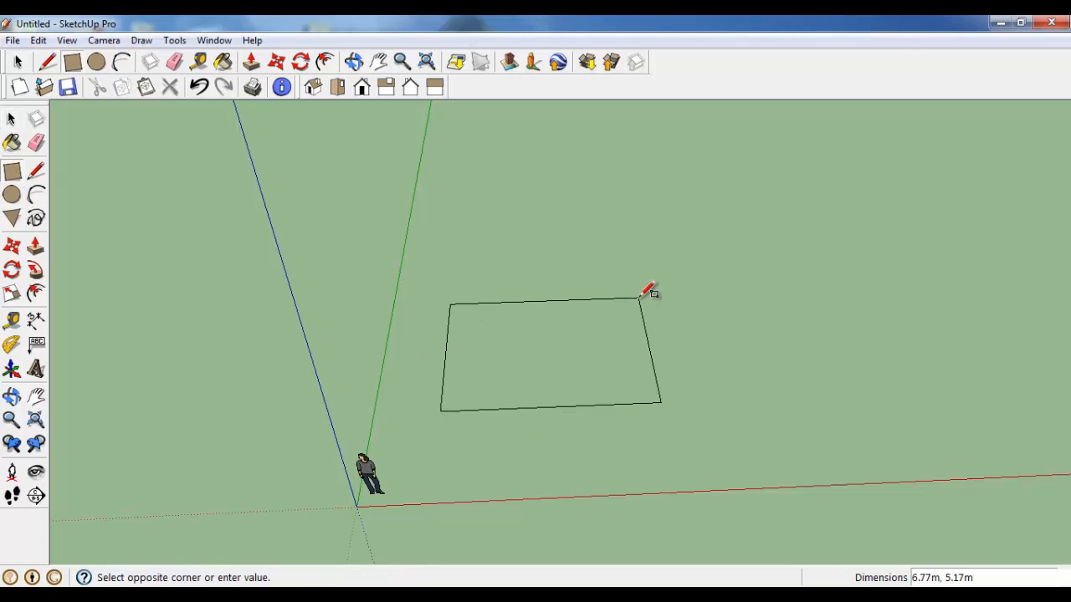
type("4,4")
key("Return")
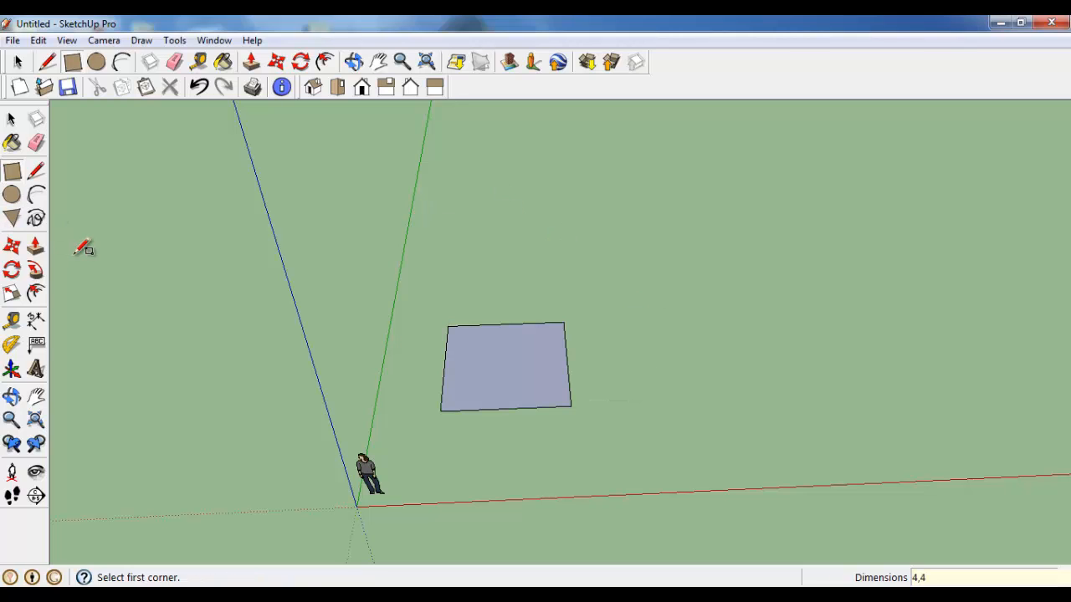
Step: Close the model information window and dock the floating large toolbar beside the drawing area
left_click(36, 245)
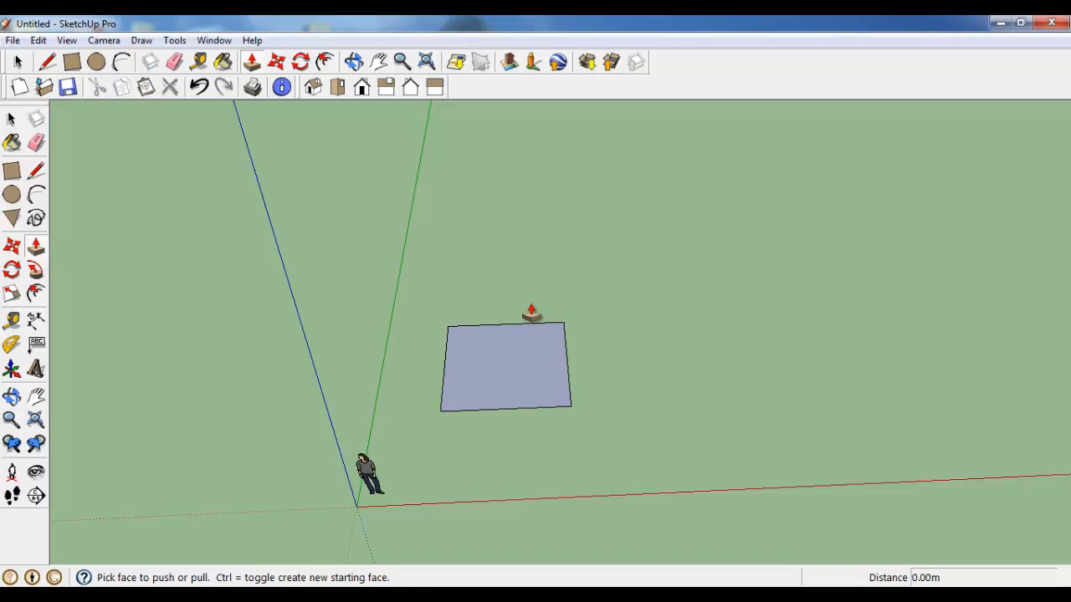
middle_click_drag(531, 314, 426, 435)
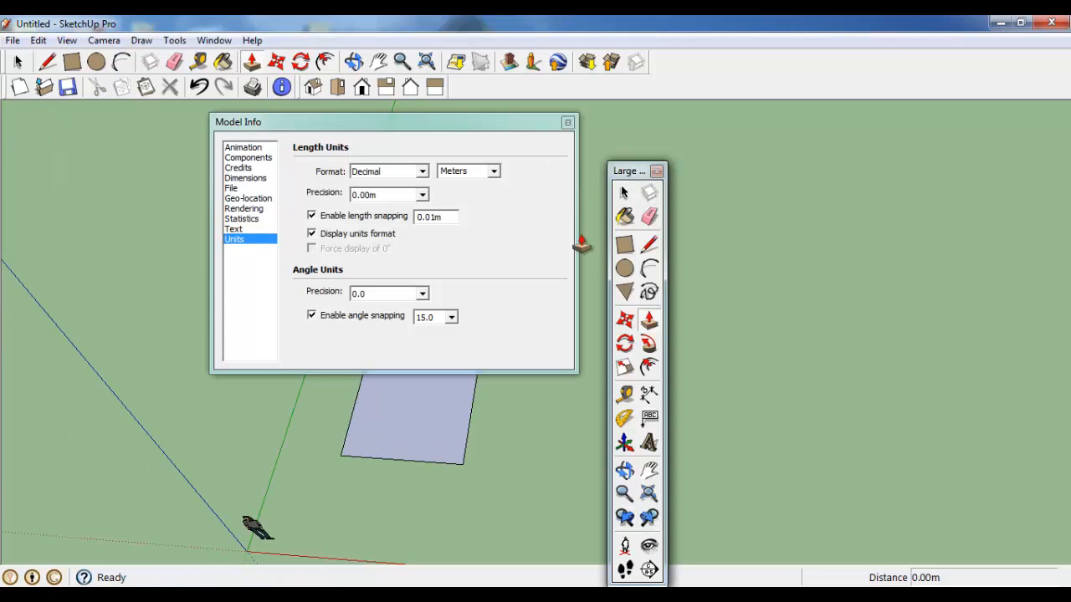
left_click_drag(632, 172, 843, 174)
left_click(567, 122)
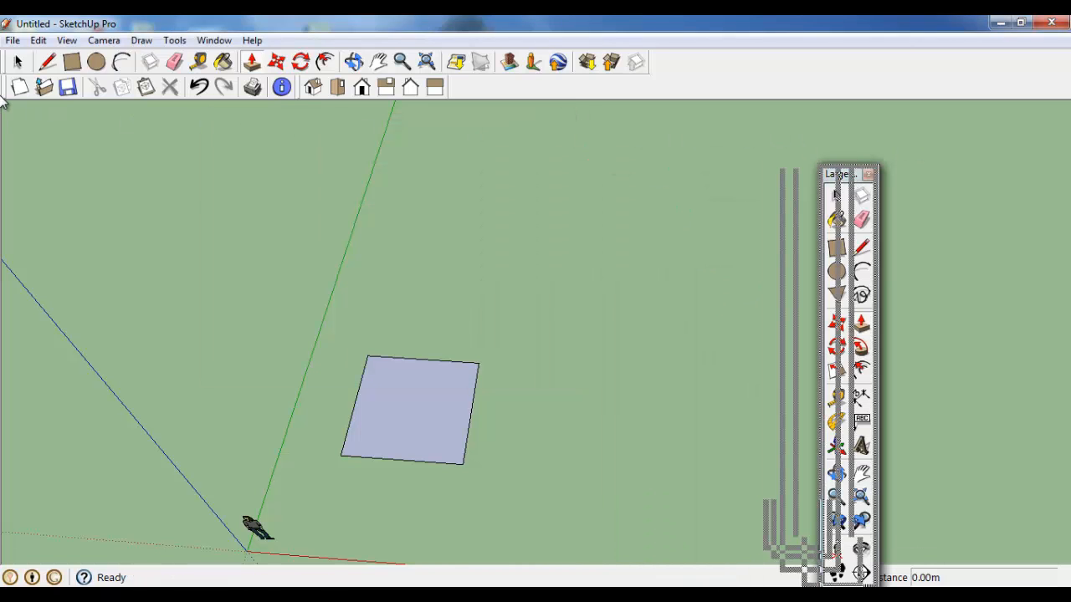
left_click_drag(11, 102, 11, 103)
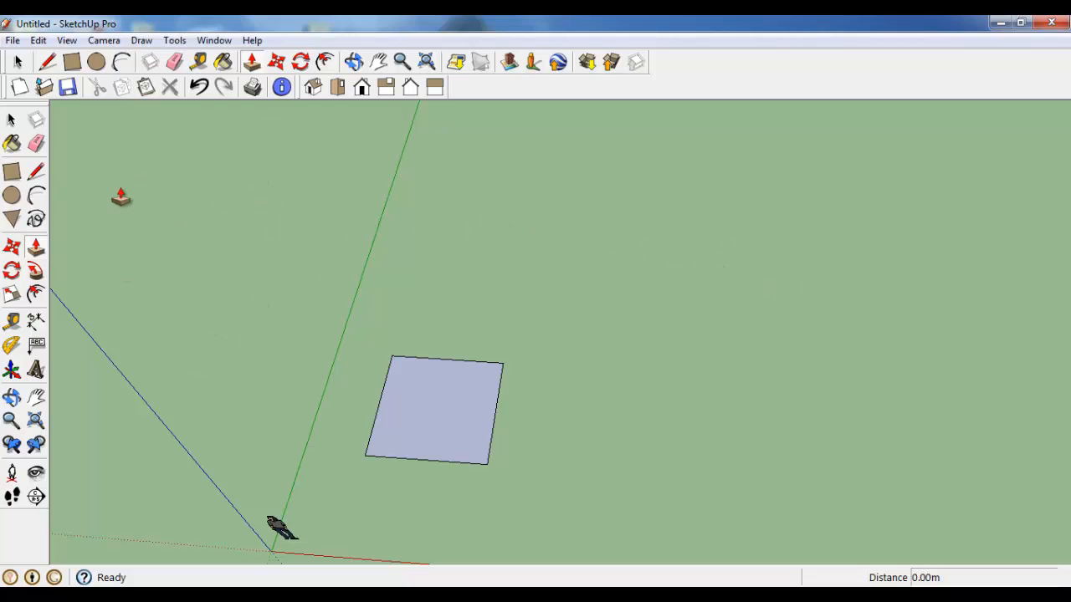
Step: Extrude the 4 m by 4 m square upward by 4 m with Push/Pull to form a cube
left_click(35, 248)
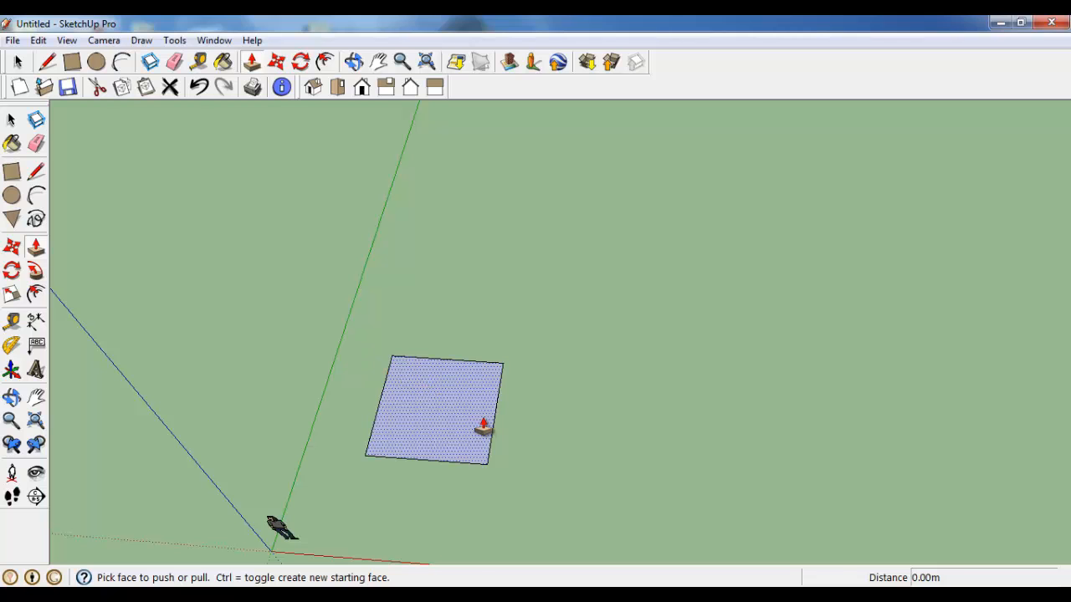
middle_click_drag(485, 426, 513, 355)
scroll(427, 418, "up", 3)
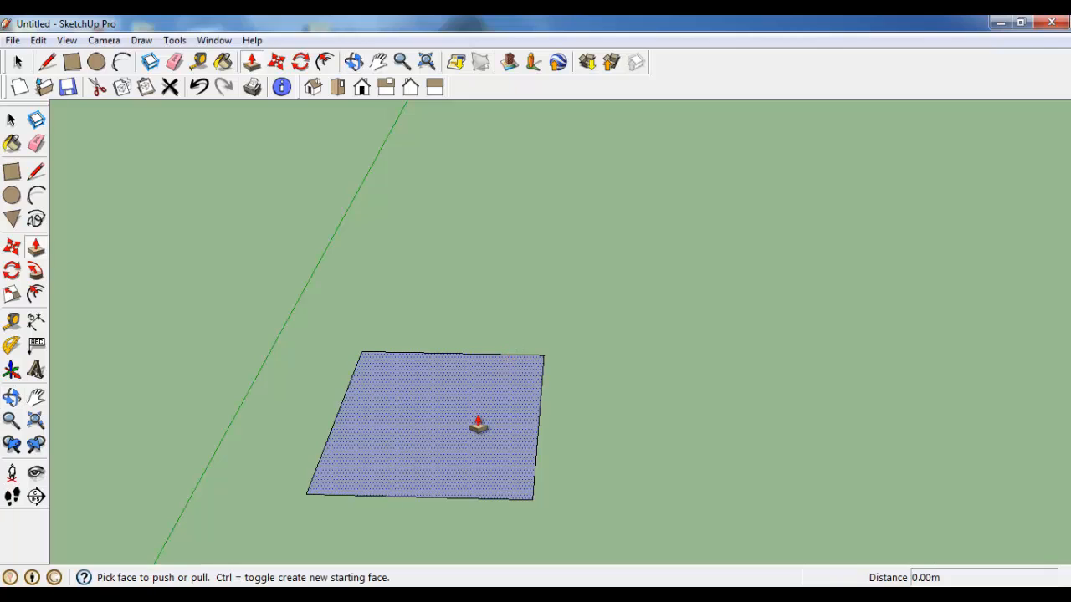
scroll(494, 444, "up", 2)
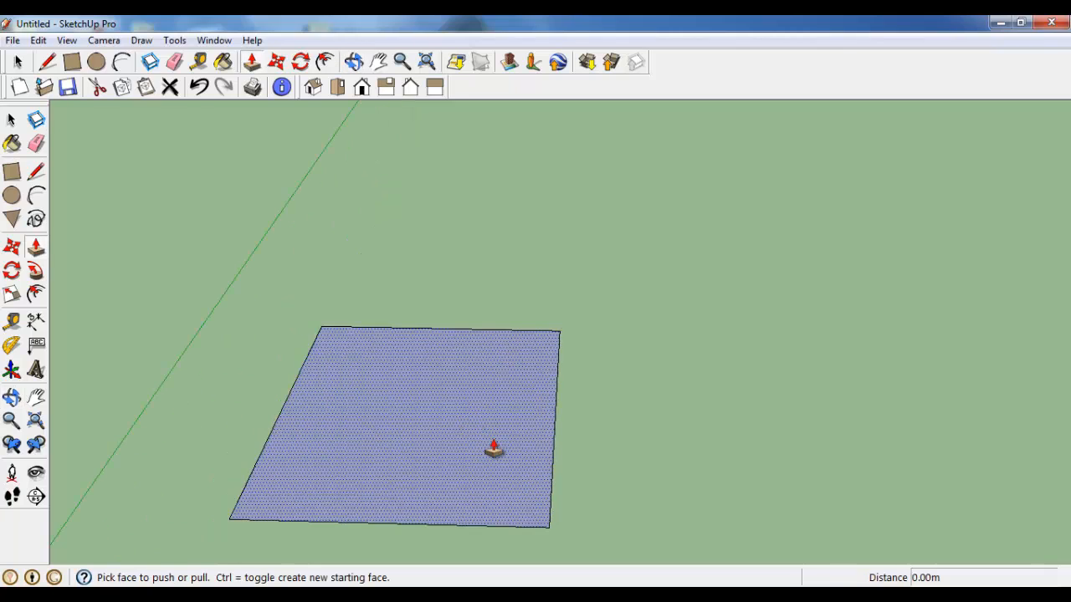
scroll(490, 443, "down", 1)
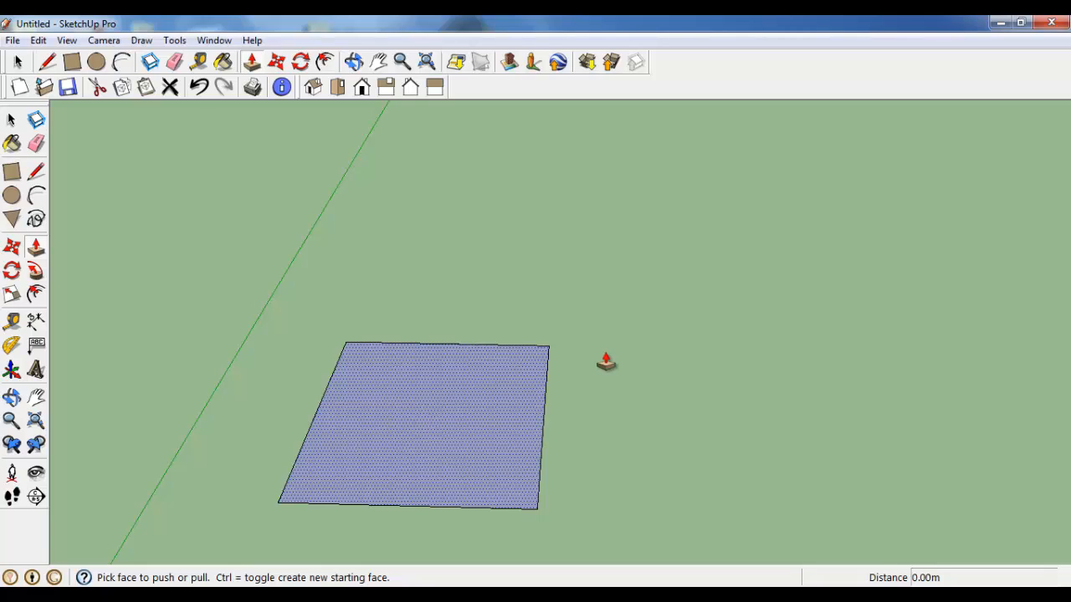
scroll(431, 458, "up", 2)
scroll(431, 467, "up", 2)
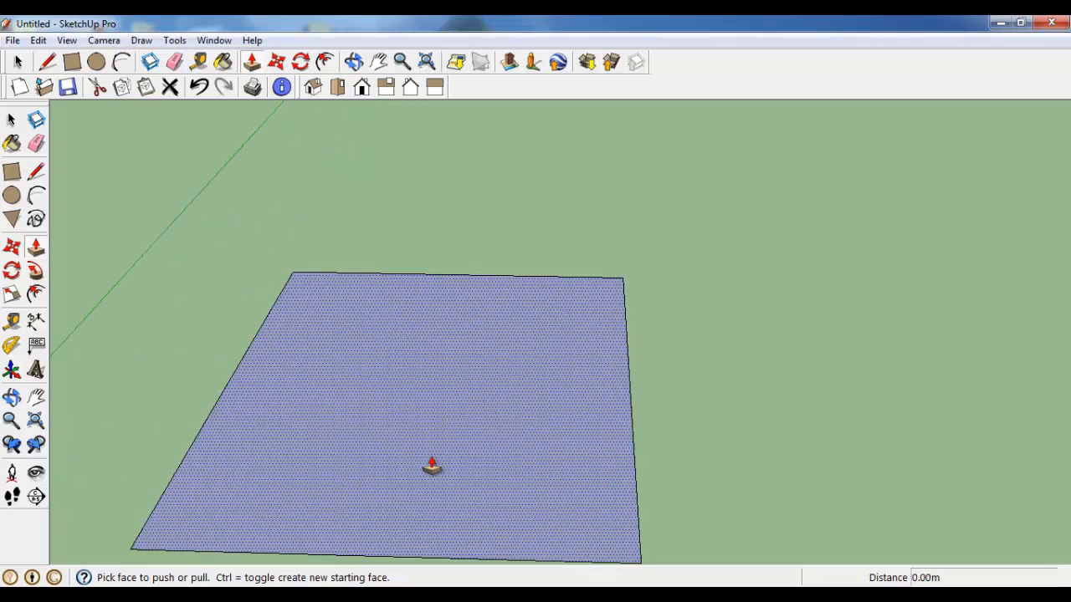
scroll(432, 468, "down", 2)
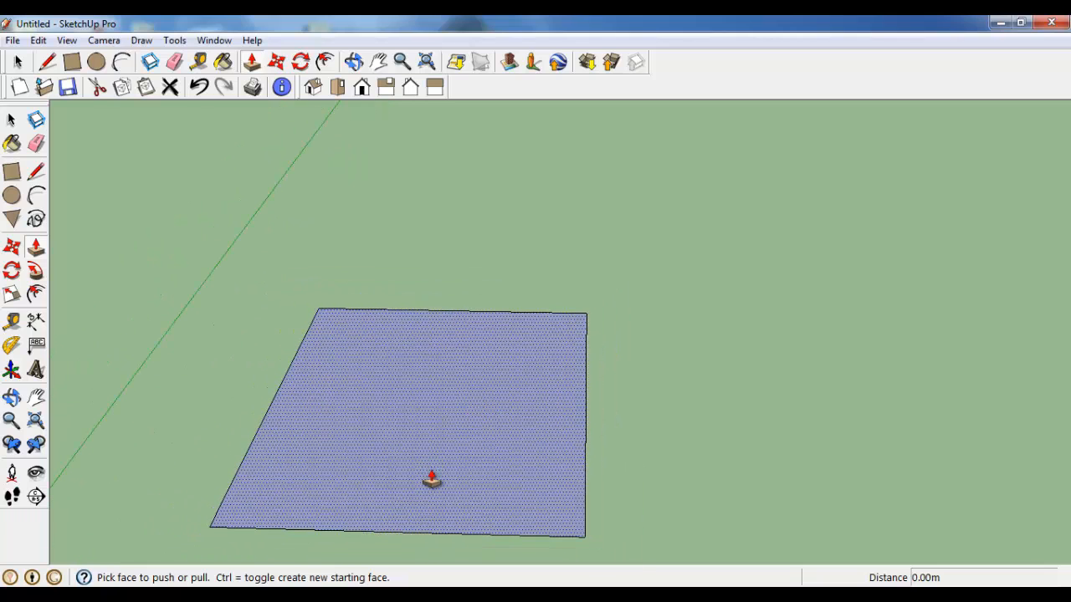
scroll(348, 485, "up", 3)
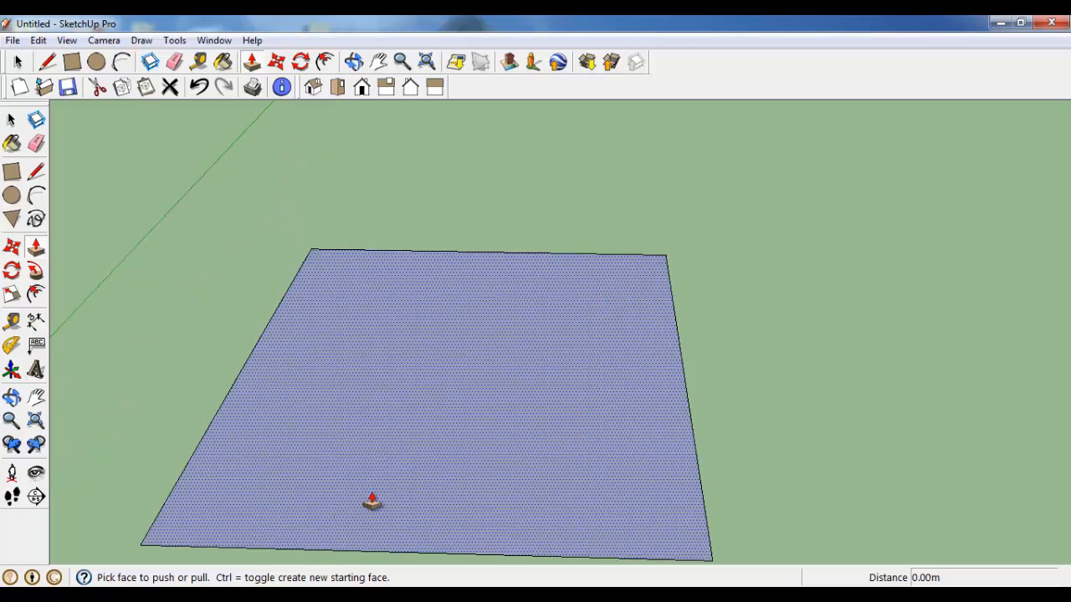
mouse_move(385, 410)
middle_mouse_down()
mouse_move(394, 370)
mouse_move(388, 419)
middle_mouse_up()
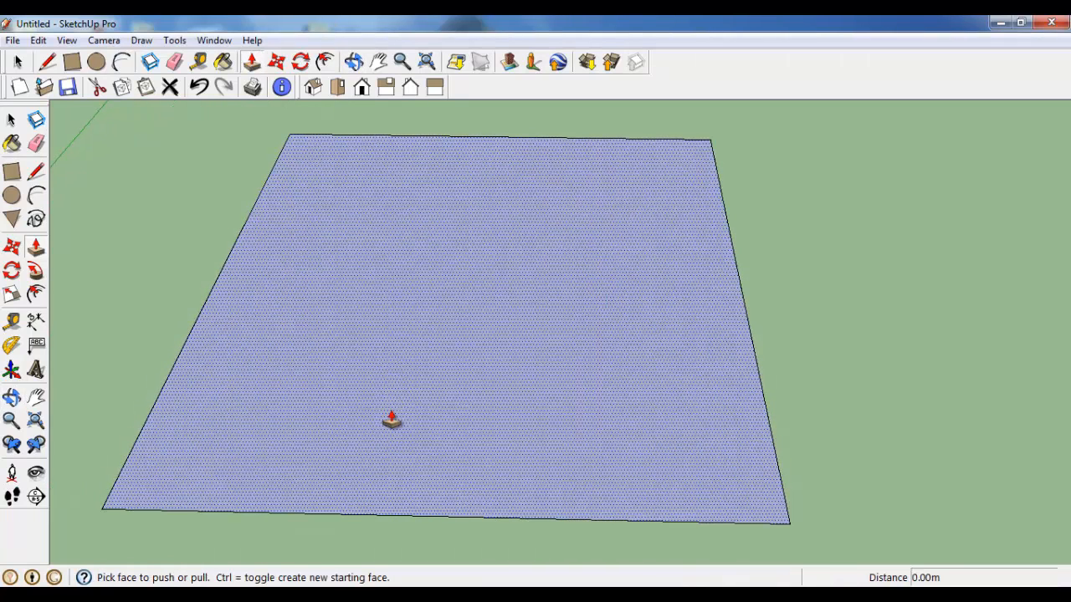
scroll(392, 421, "up", 1)
scroll(390, 423, "down", 4)
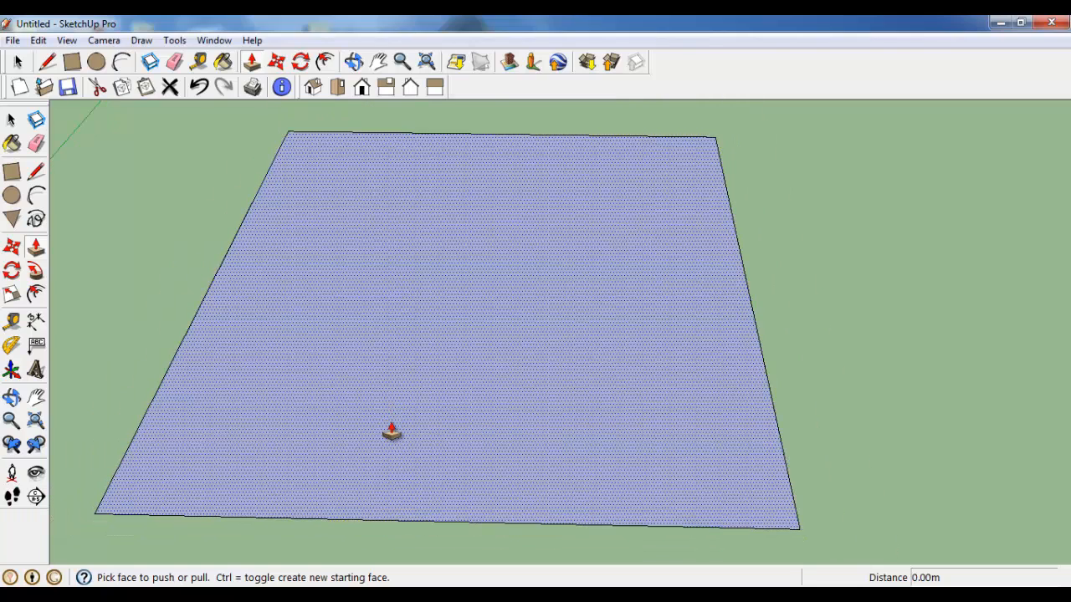
mouse_move(413, 358)
middle_mouse_down("shift")
mouse_move(402, 400)
mouse_move(416, 396)
mouse_move(417, 364)
middle_mouse_up("shift")
scroll(404, 404, "down", 2)
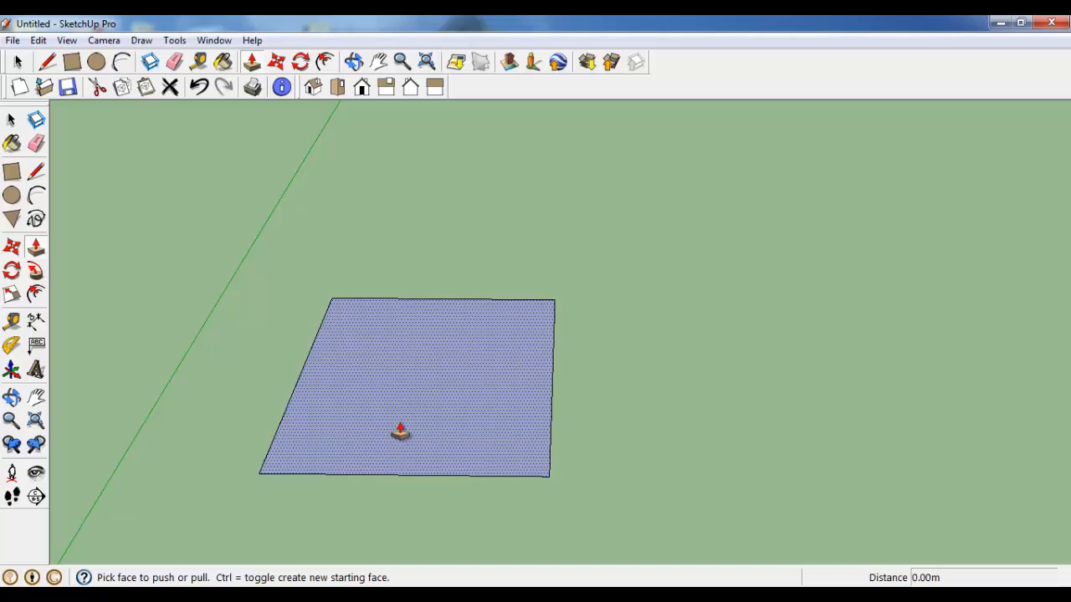
left_click(400, 432)
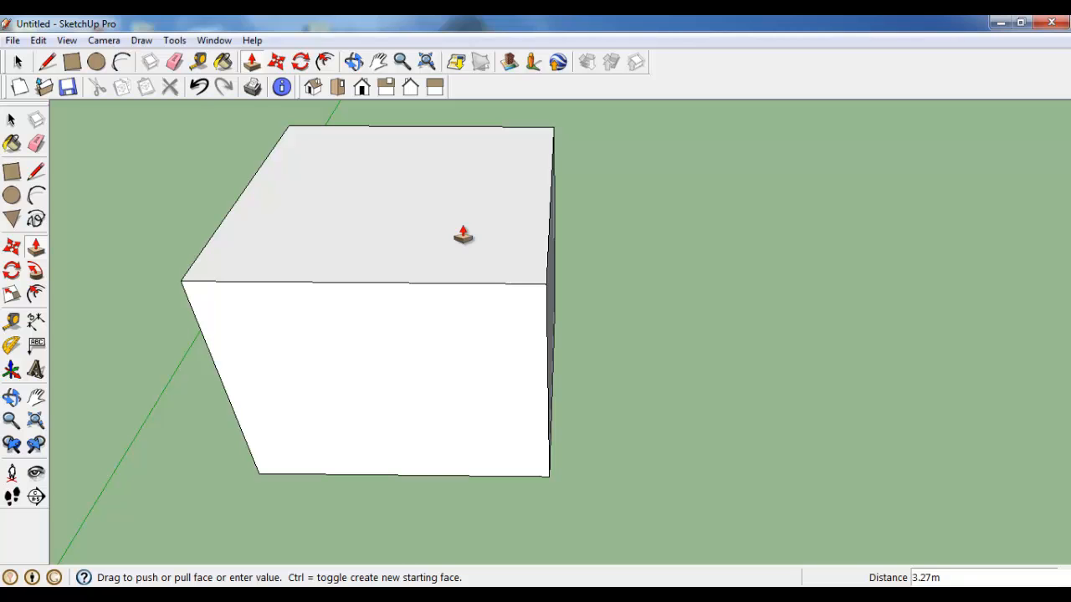
key("Return")
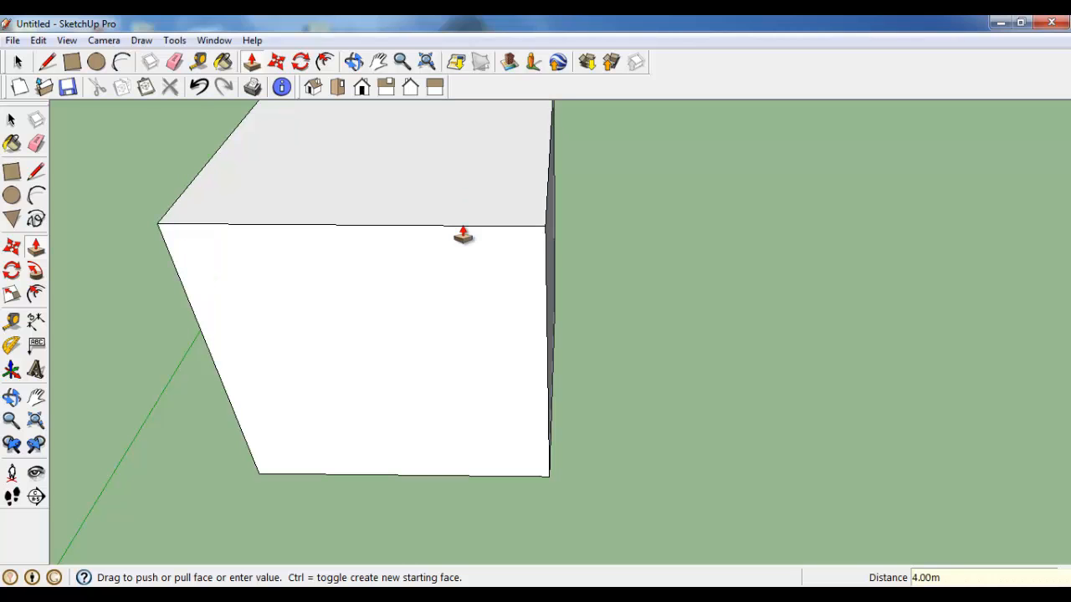
Step: Draw two connected lines on the cube's front face, from the top edge to the face's middle and on to the side edge, outlining a corner about 2 m wide
scroll(614, 259, "down", 3)
middle_click_drag(626, 282, 103, 263)
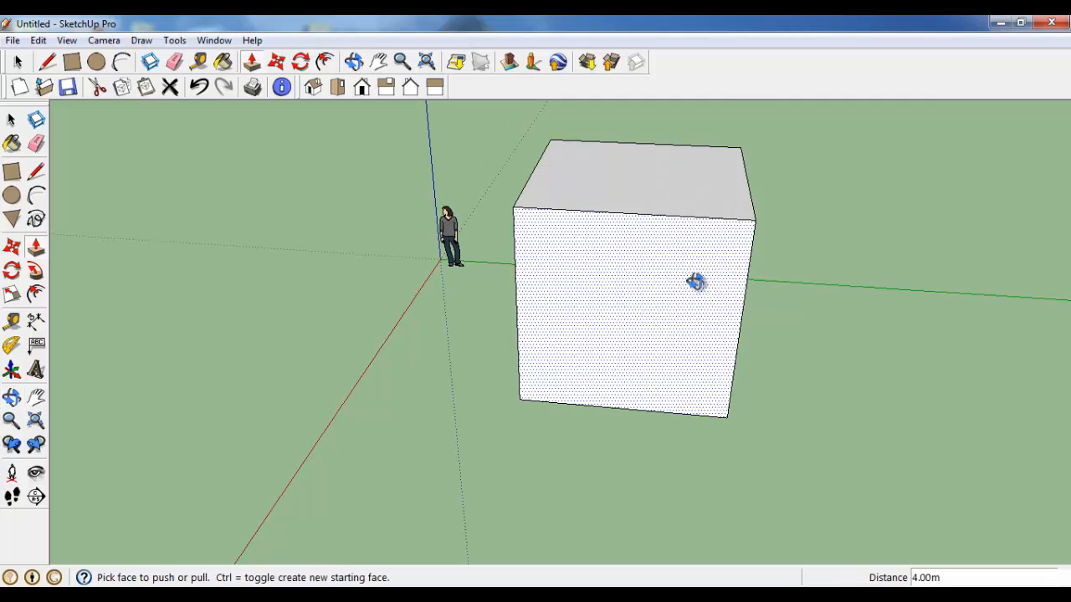
middle_click_drag(696, 279, 711, 333)
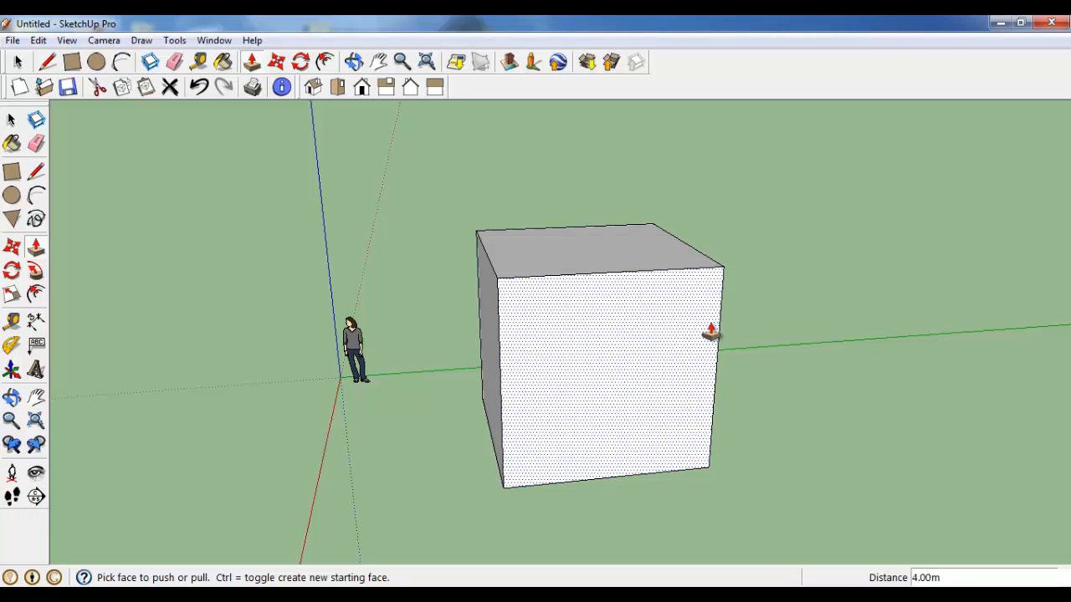
middle_click_drag(620, 295, 461, 321)
left_click(35, 173)
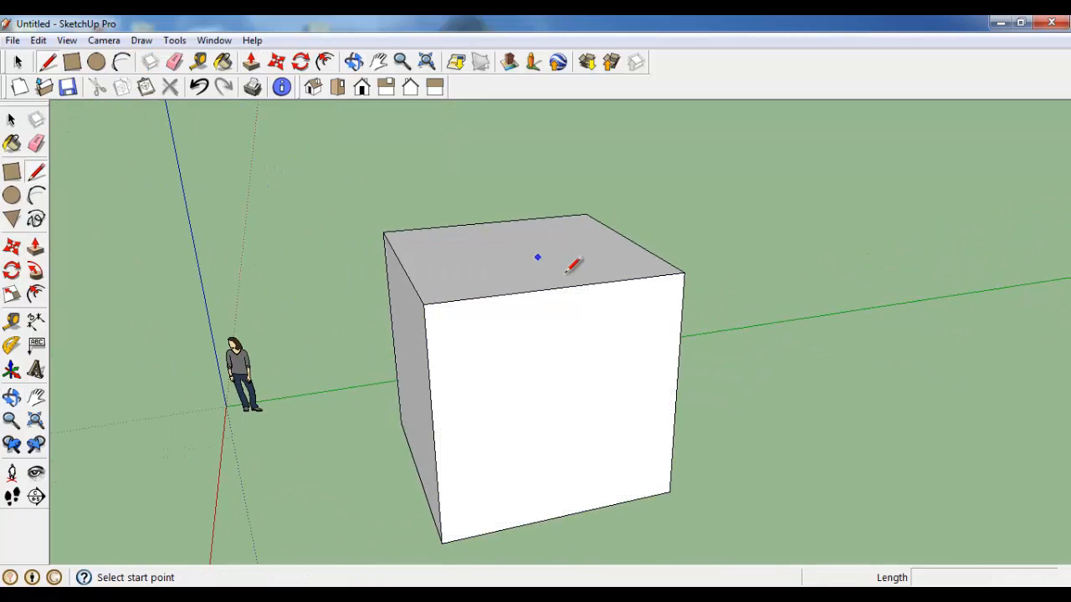
left_click(561, 288)
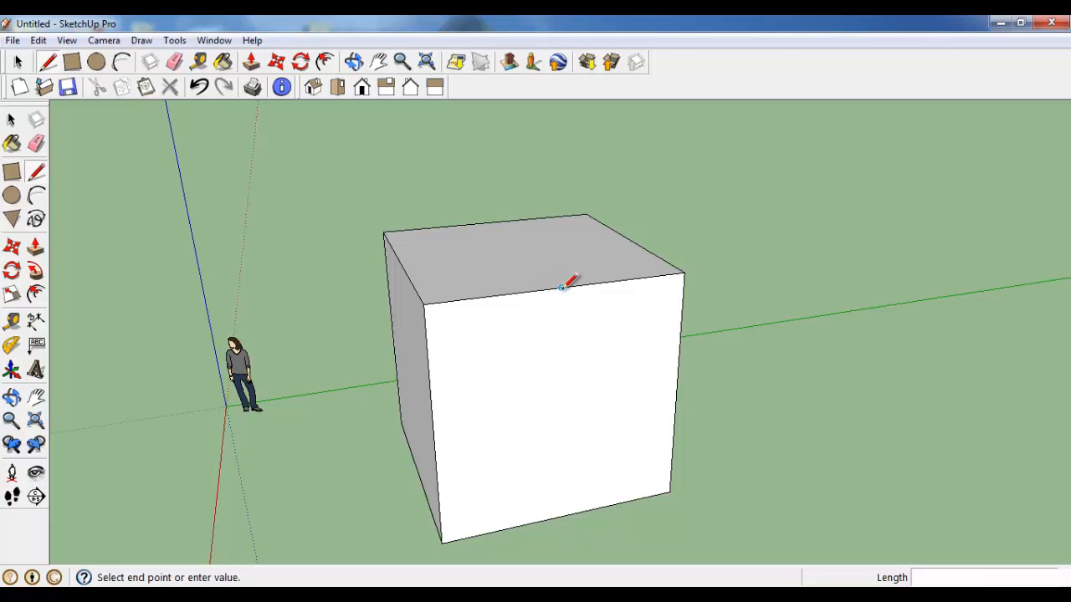
left_click(560, 405)
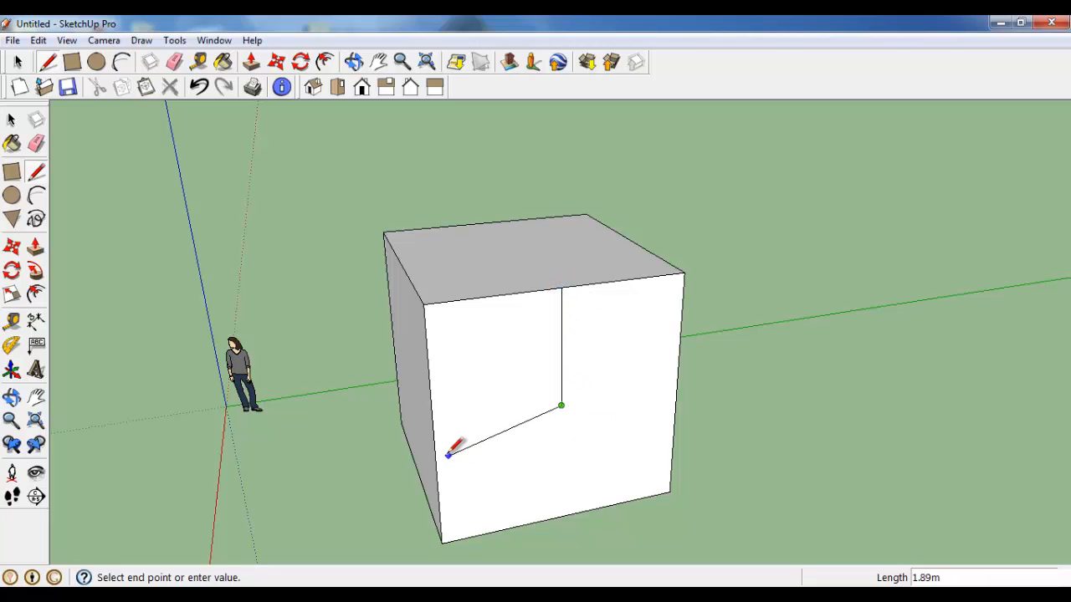
left_click(435, 425)
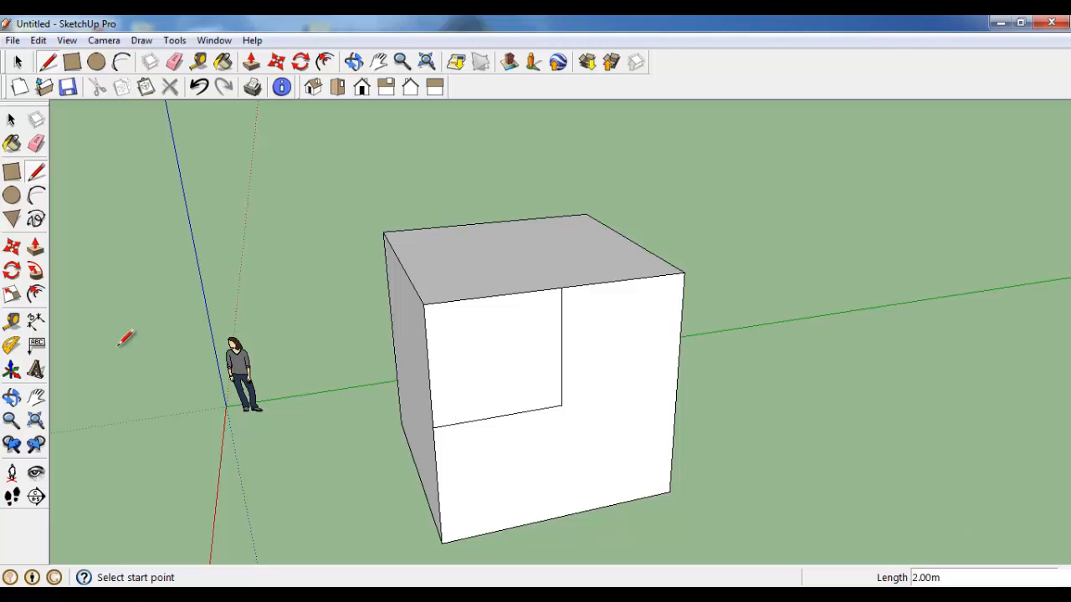
Step: Push the outlined corner face 2 m into the cube with Push/Pull to cut a notch
left_click(36, 250)
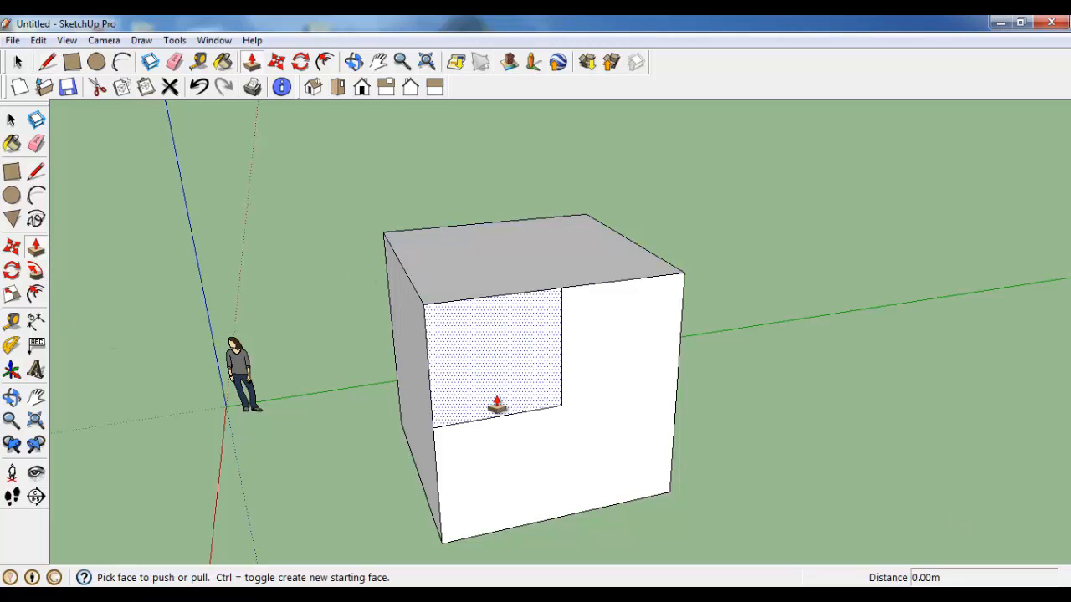
left_click(482, 381)
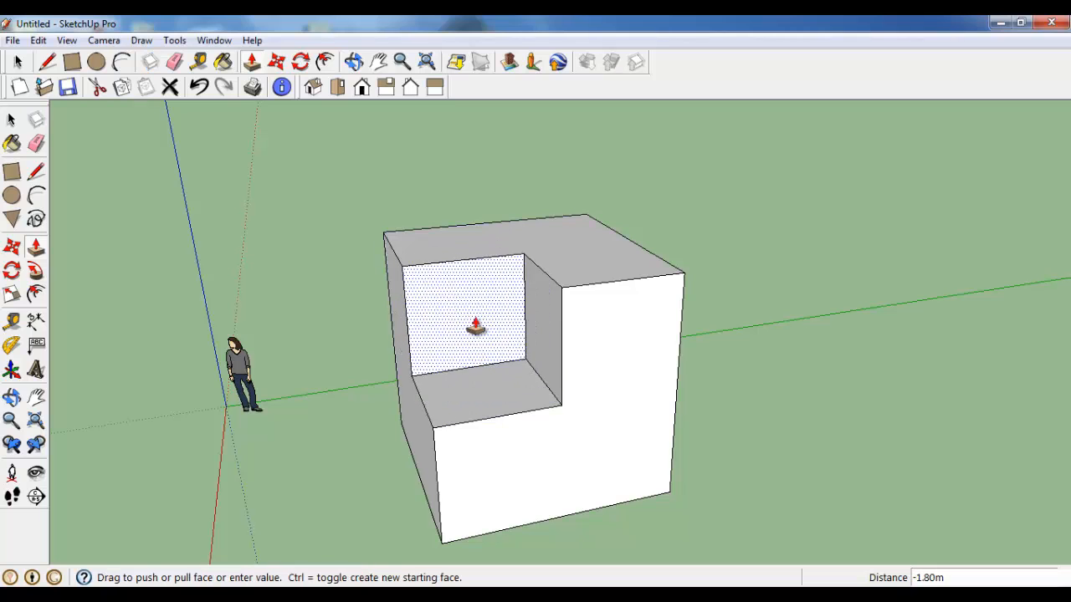
middle_click_drag(452, 318, 633, 363)
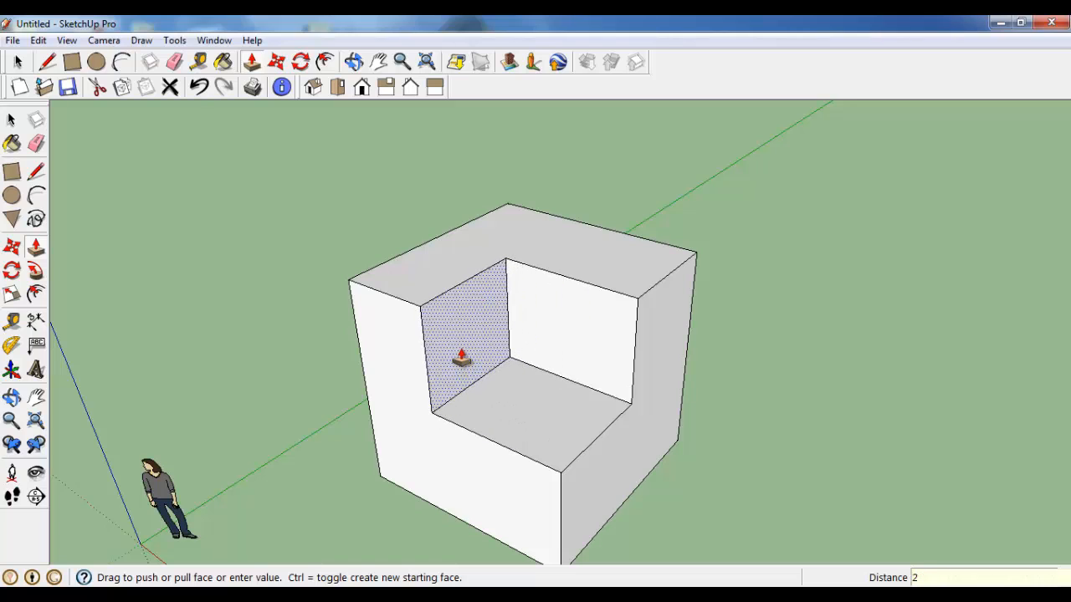
key("Return")
Step: Push the notch's inner side wall 2 m through to the outer side of the cube, leaving a two-level step
middle_click_drag(437, 466, 458, 335)
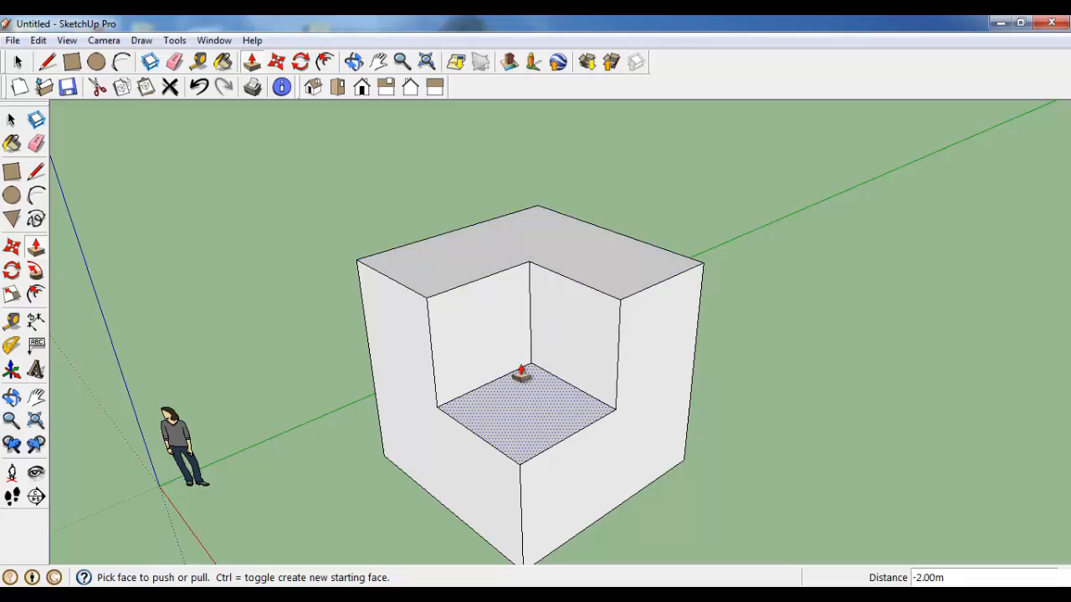
left_click_drag(486, 347, 384, 292)
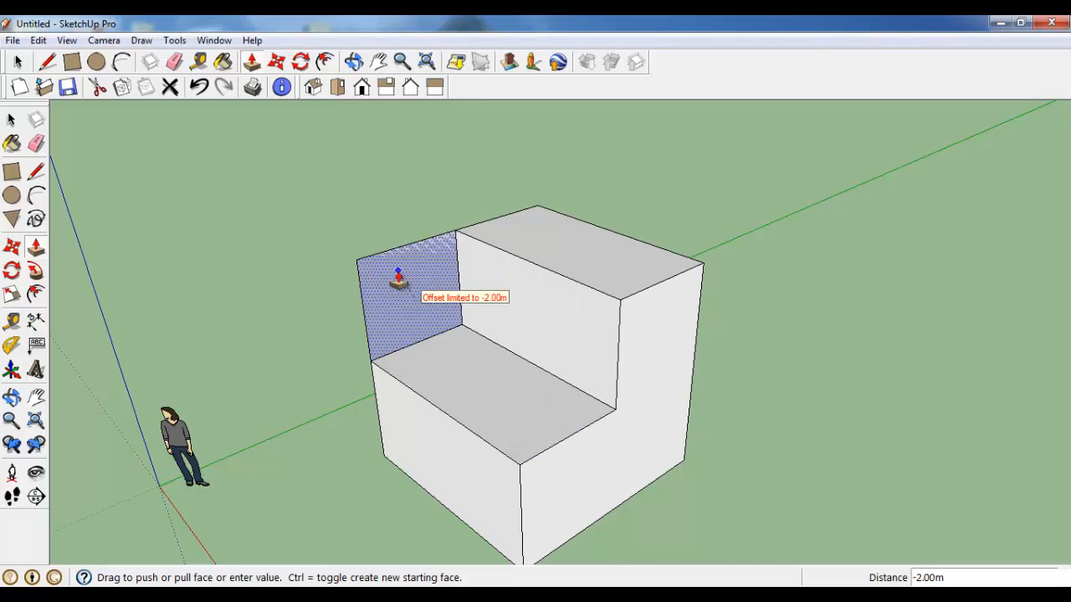
scroll(399, 281, "up", 3)
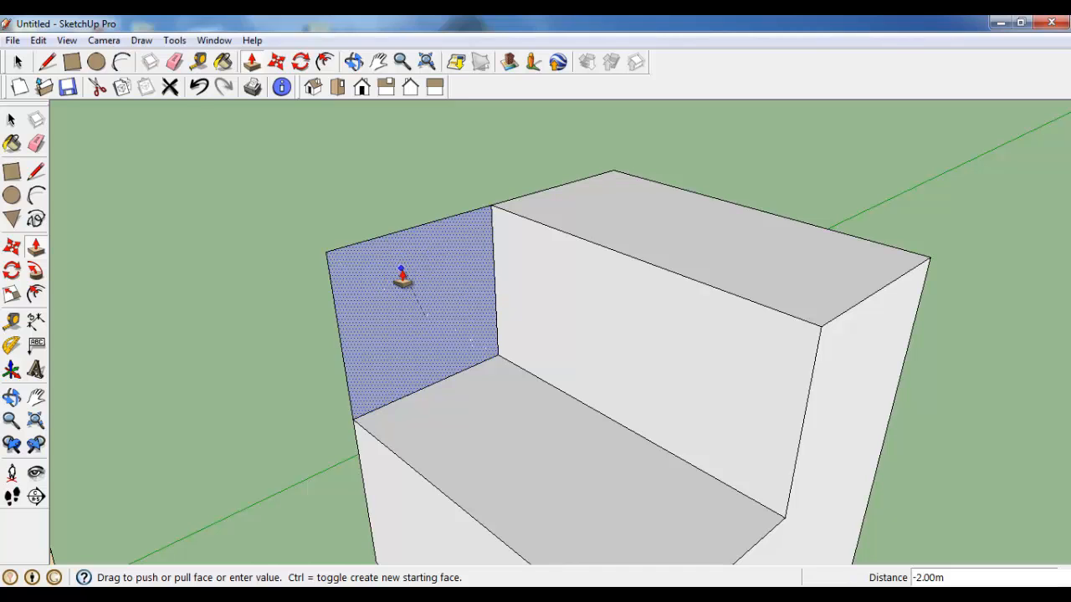
scroll(402, 278, "up", 2)
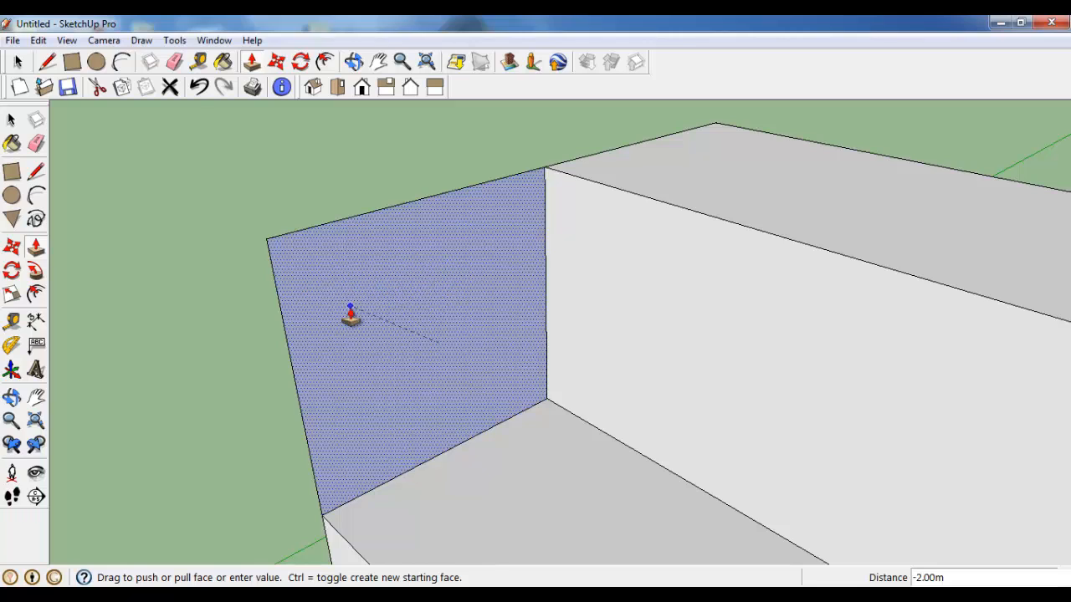
scroll(350, 311, "down", 1)
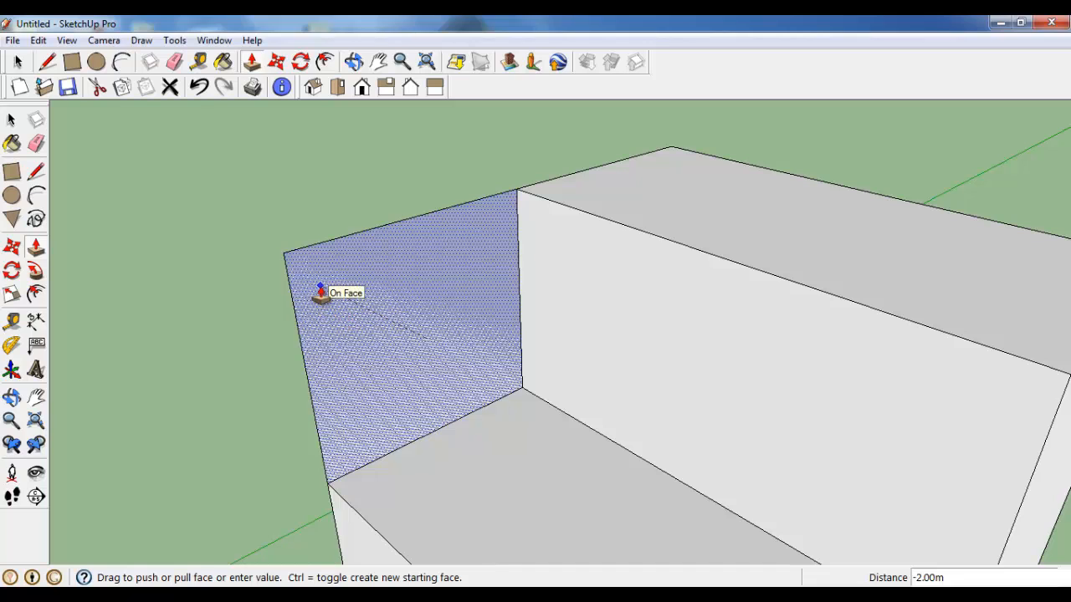
scroll(320, 293, "down", 3)
scroll(421, 365, "down", 5)
mouse_move(420, 373)
middle_mouse_down()
mouse_move(483, 387)
mouse_move(787, 326)
mouse_move(1035, 383)
mouse_move(399, 391)
mouse_move(246, 370)
mouse_move(361, 354)
middle_mouse_up()
scroll(444, 415, "up", 3)
mouse_move(445, 420)
middle_mouse_down()
mouse_move(576, 390)
mouse_move(614, 402)
mouse_move(516, 313)
mouse_move(495, 407)
middle_mouse_up()
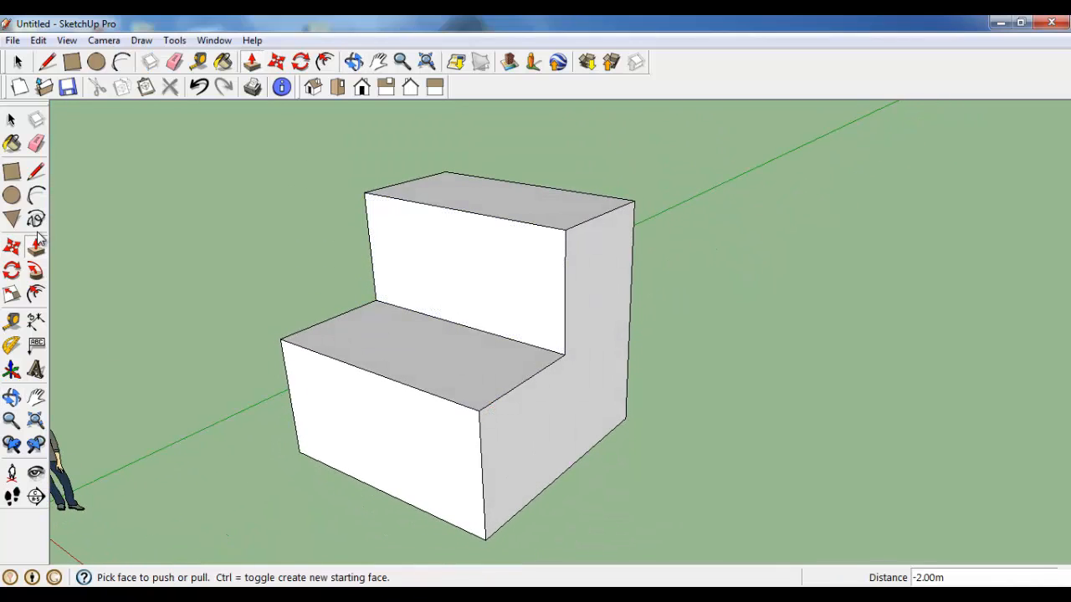
Step: Draw a 2 m line across the stepped block's side face from the step's inner corner to the back edge
left_click(35, 173)
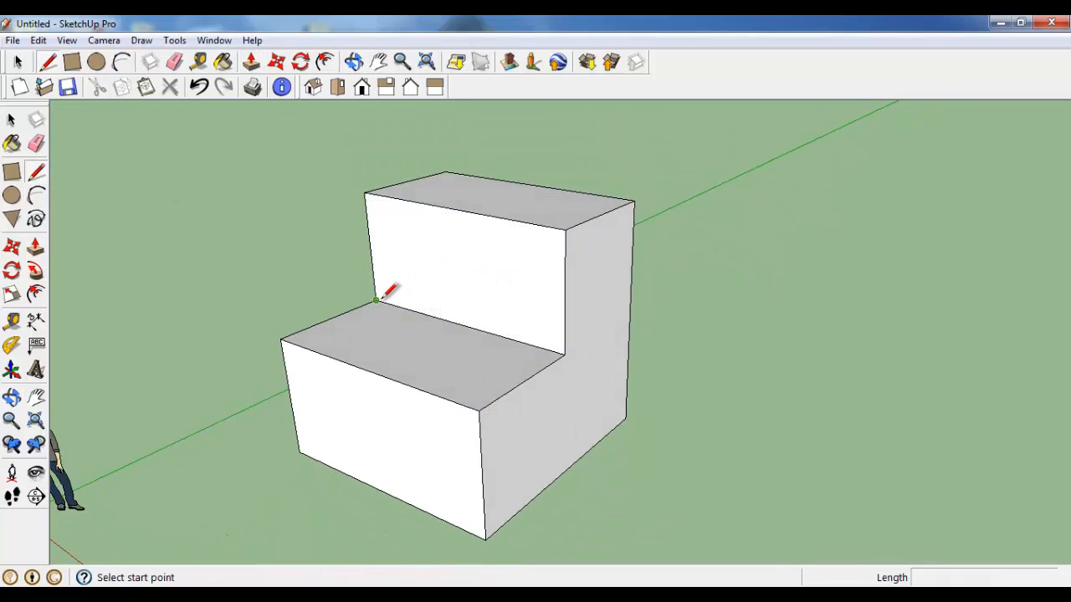
left_click(565, 354)
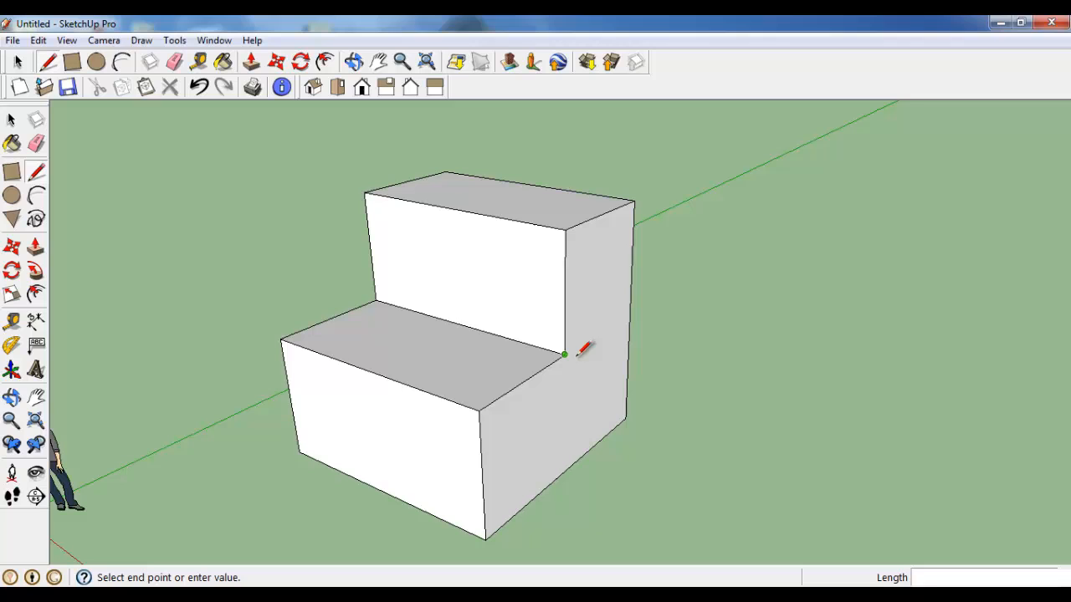
left_click(629, 313)
Step: Pull the upper part of the side face outward about 3.32 m so it overhangs the lower block
left_click(35, 247)
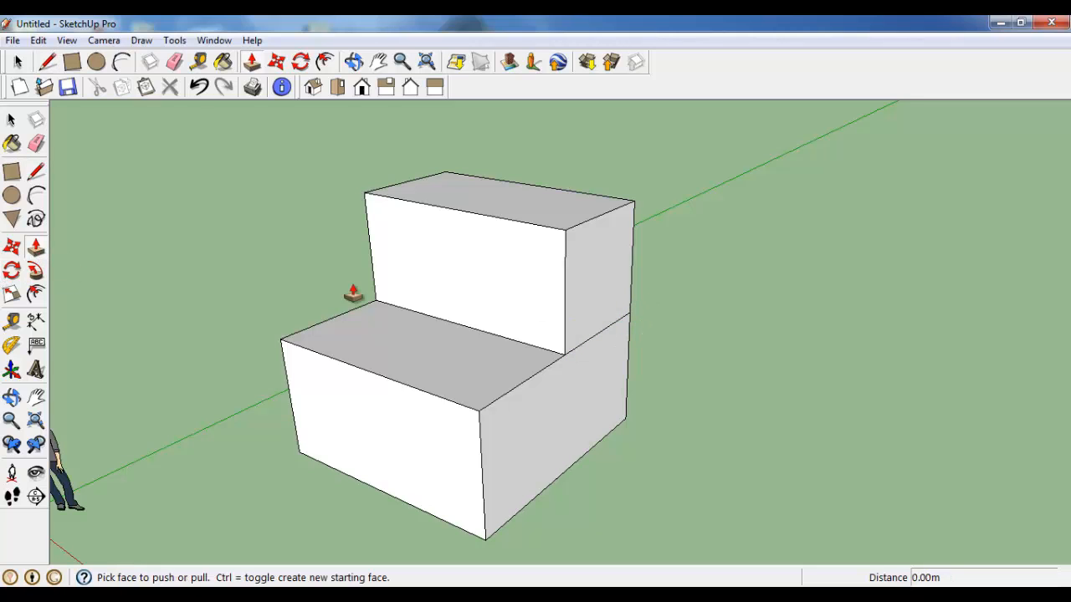
left_click(638, 292)
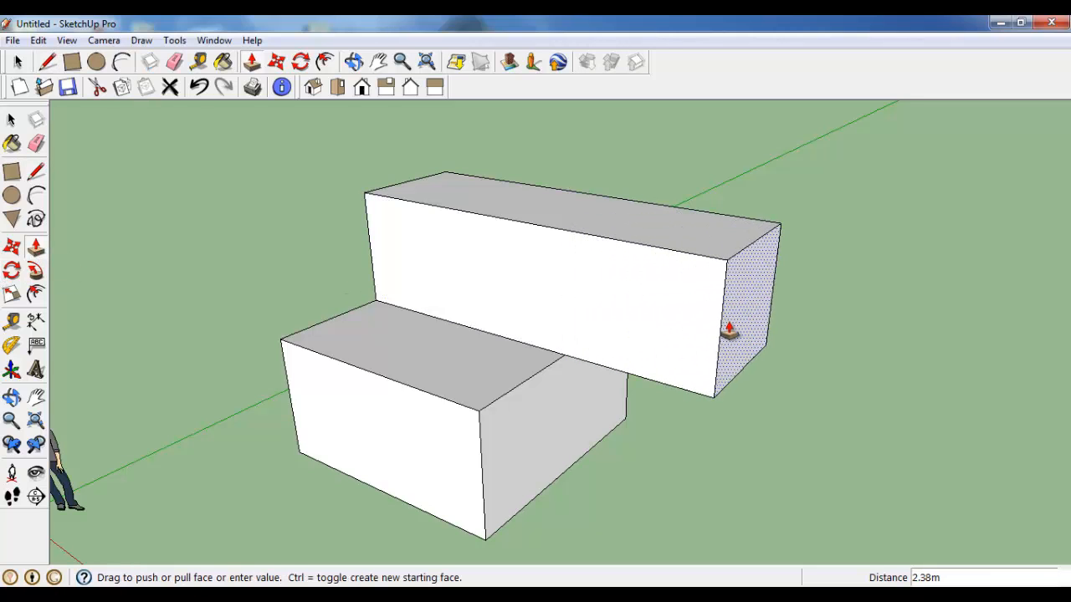
scroll(805, 358, "down", 2)
left_click(805, 343)
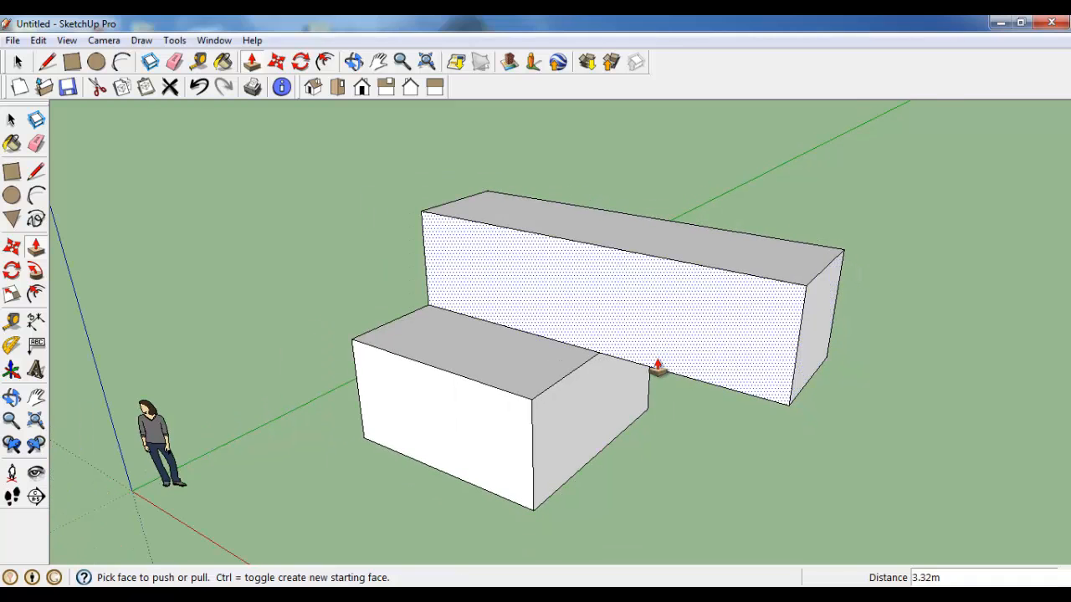
Step: Draw a vertical line on the long upper block's front face, from the lower block's corner up to the top edge
middle_click_drag(653, 363, 557, 296)
left_click(35, 172)
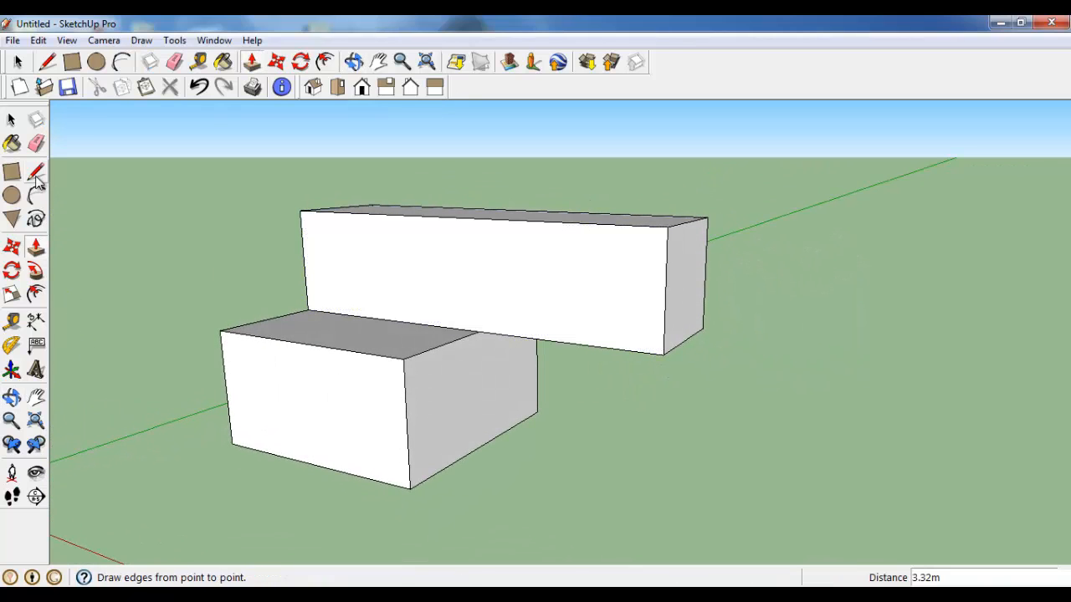
left_click(478, 330)
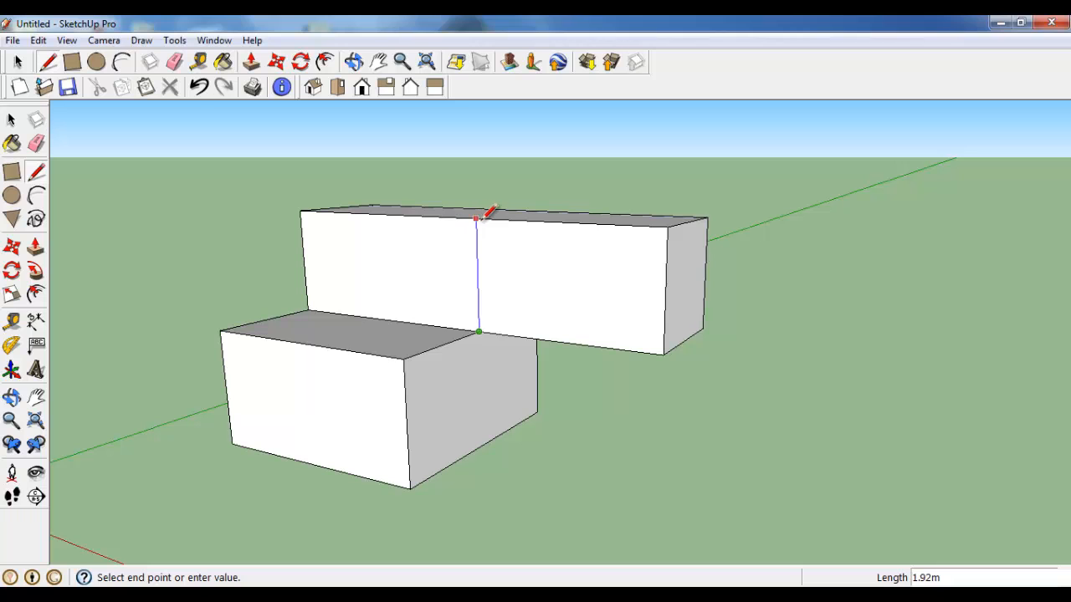
left_click(477, 212)
Step: Pull the overhanging part of the upper block's front face 2 m forward, flush with the lower block's front face
left_click(35, 247)
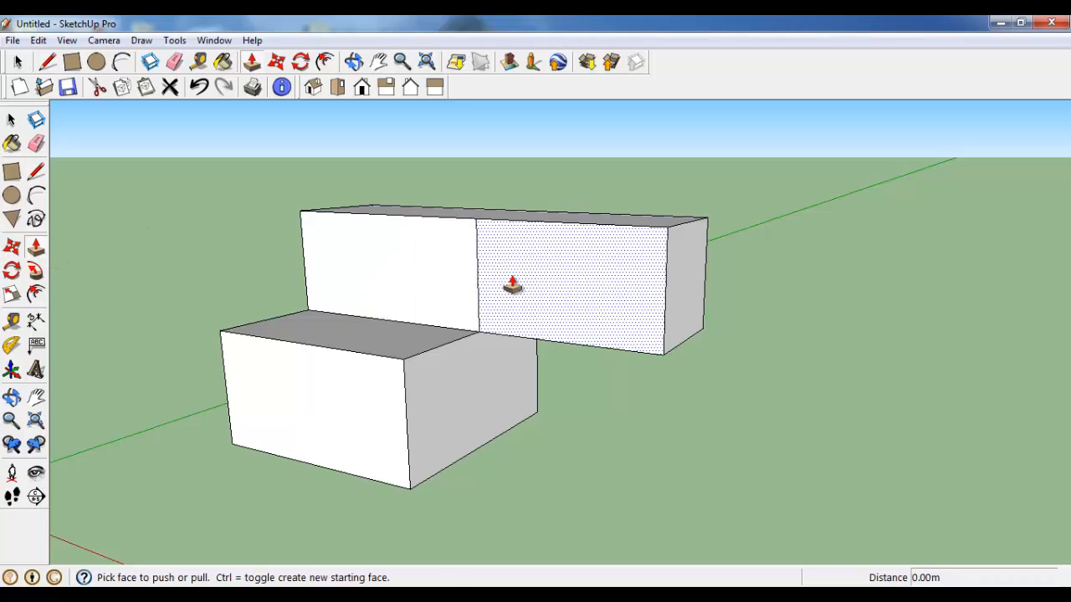
left_click(511, 284)
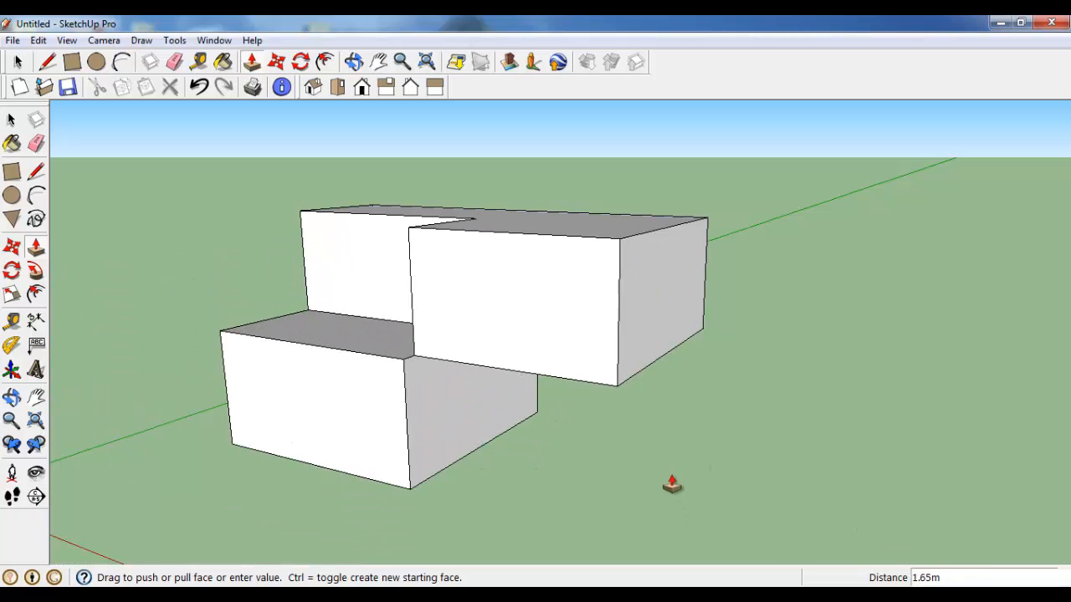
middle_click_drag(490, 386, 459, 300)
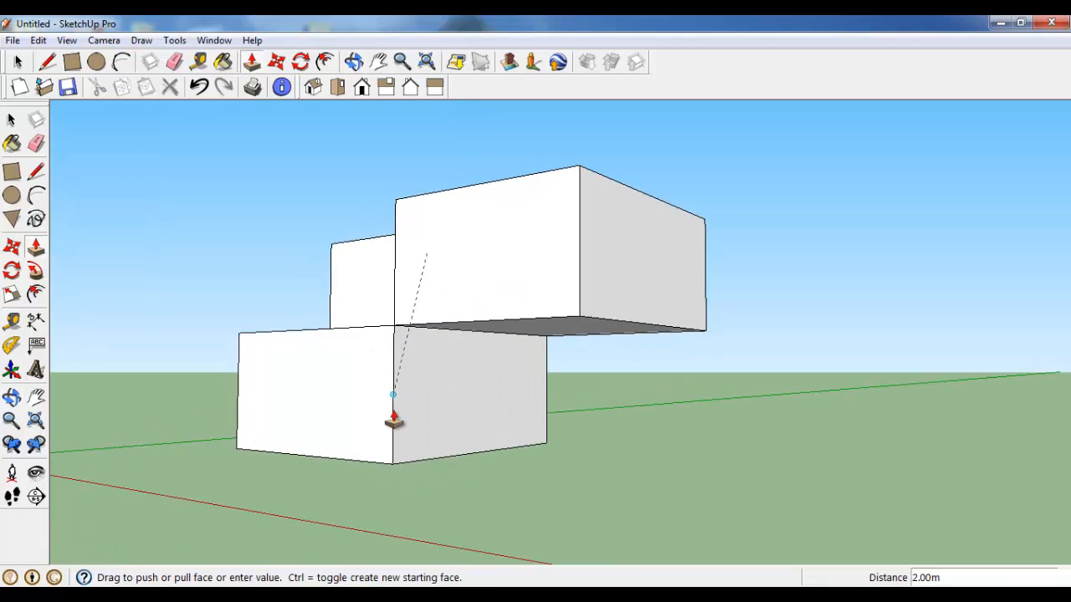
middle_click_drag(395, 463, 485, 547)
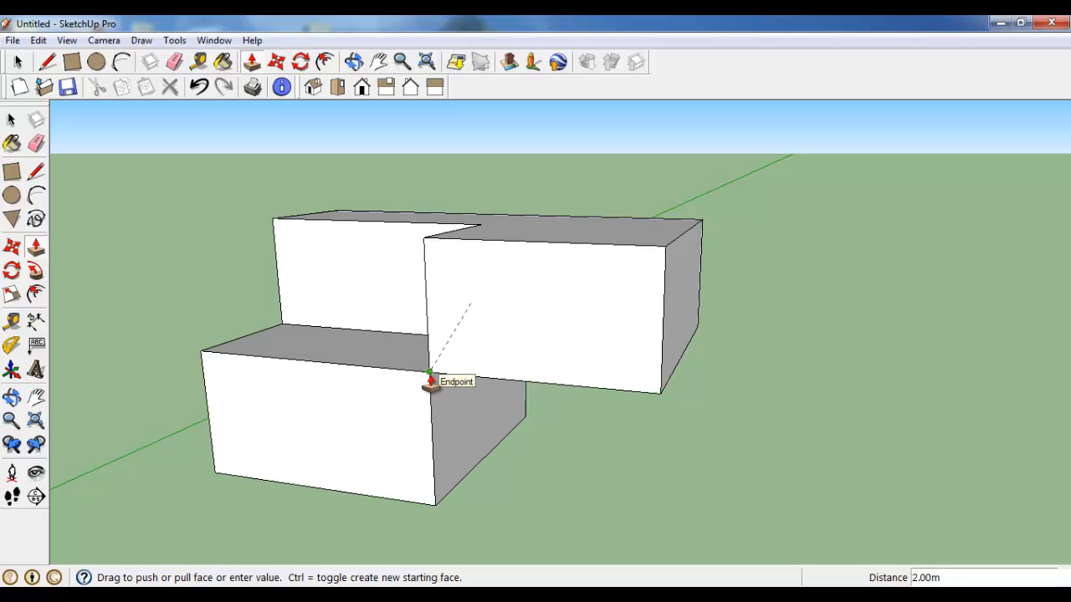
scroll(429, 381, "up", 4)
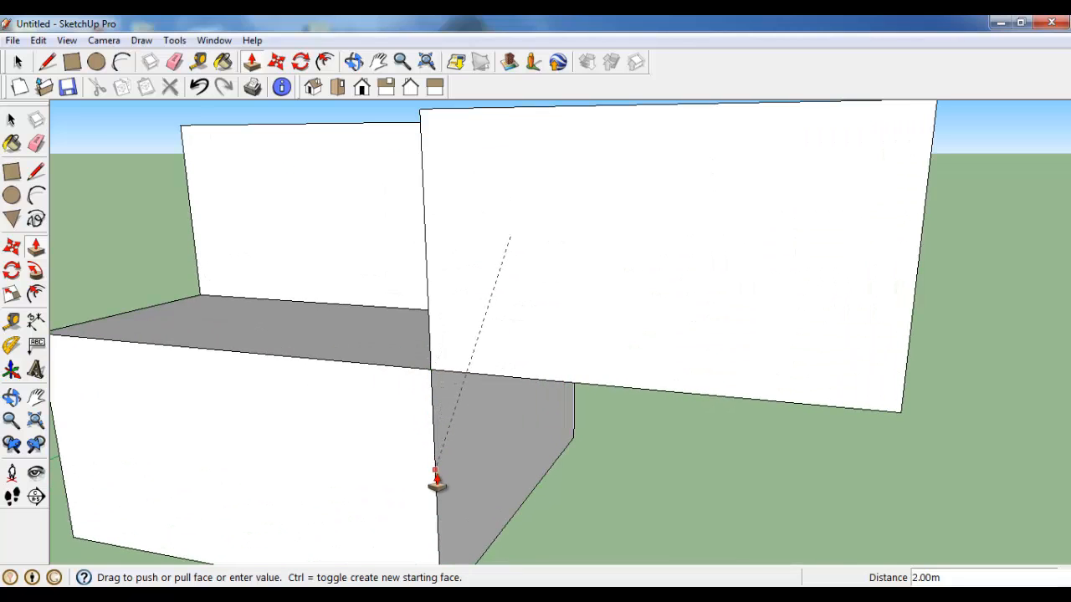
middle_click_drag(435, 497, 439, 399, "shift")
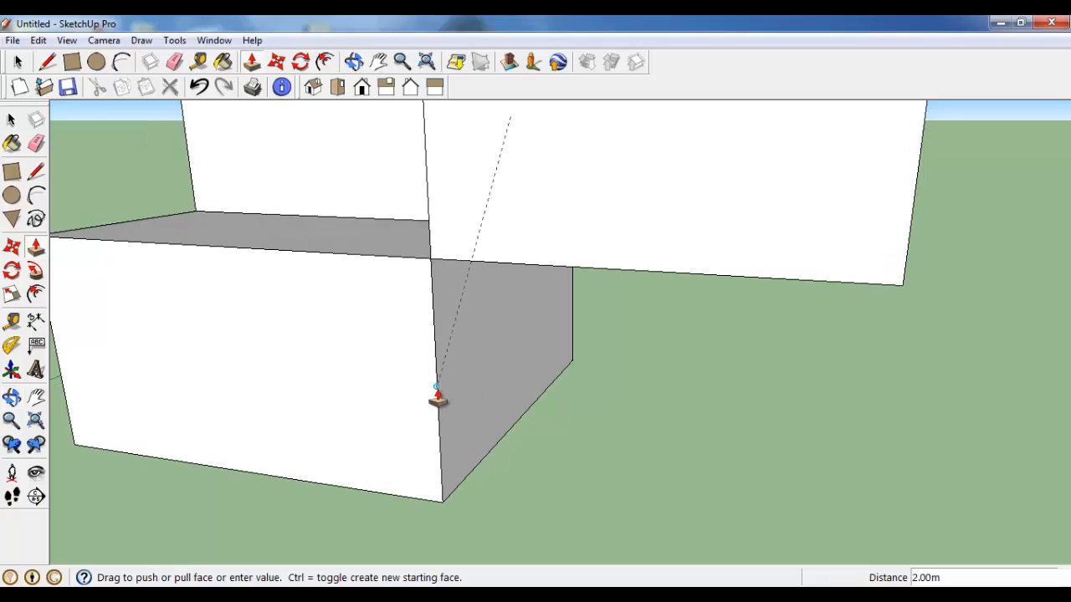
left_click(439, 399)
Step: Pull the upper notch's inner side face 2 m across the step, up to the midpoint of the lower block's front edge
scroll(561, 413, "down", 3)
scroll(490, 375, "down", 3)
middle_click_drag(490, 375, 722, 443)
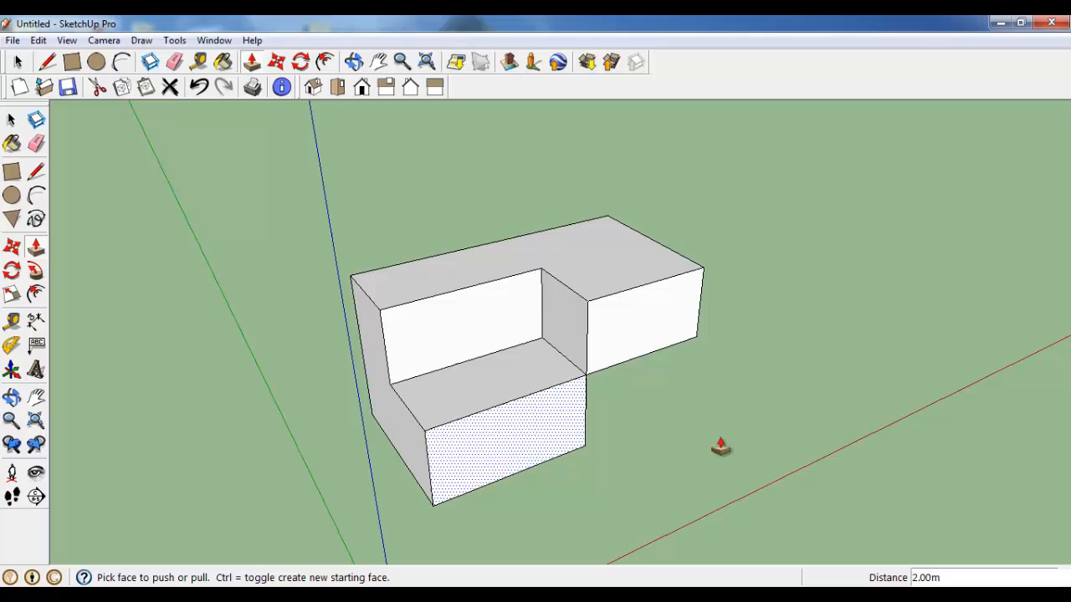
left_click(570, 329)
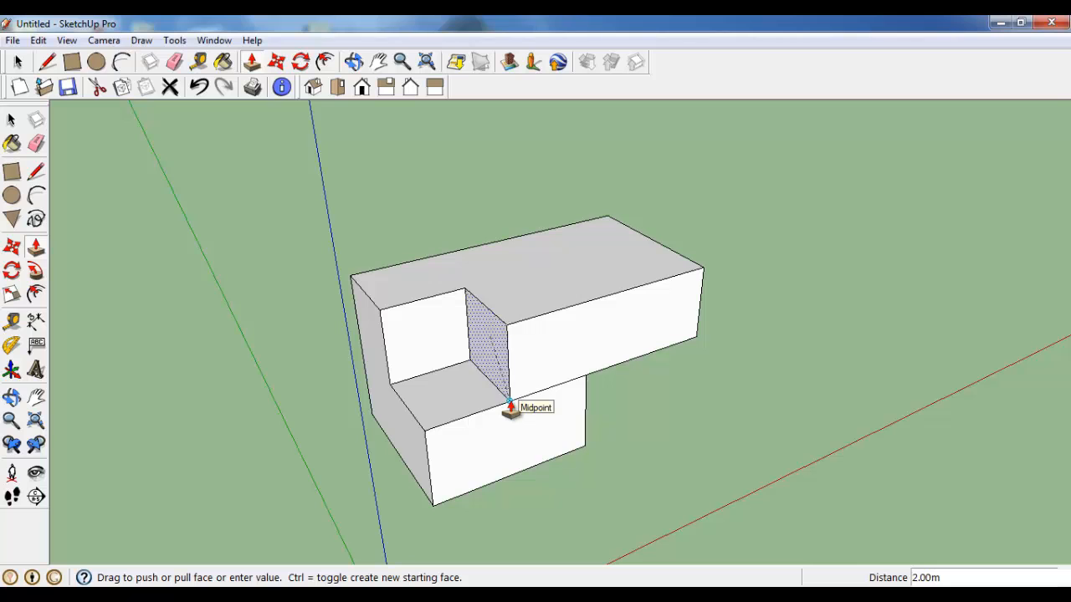
scroll(510, 408, "up", 4)
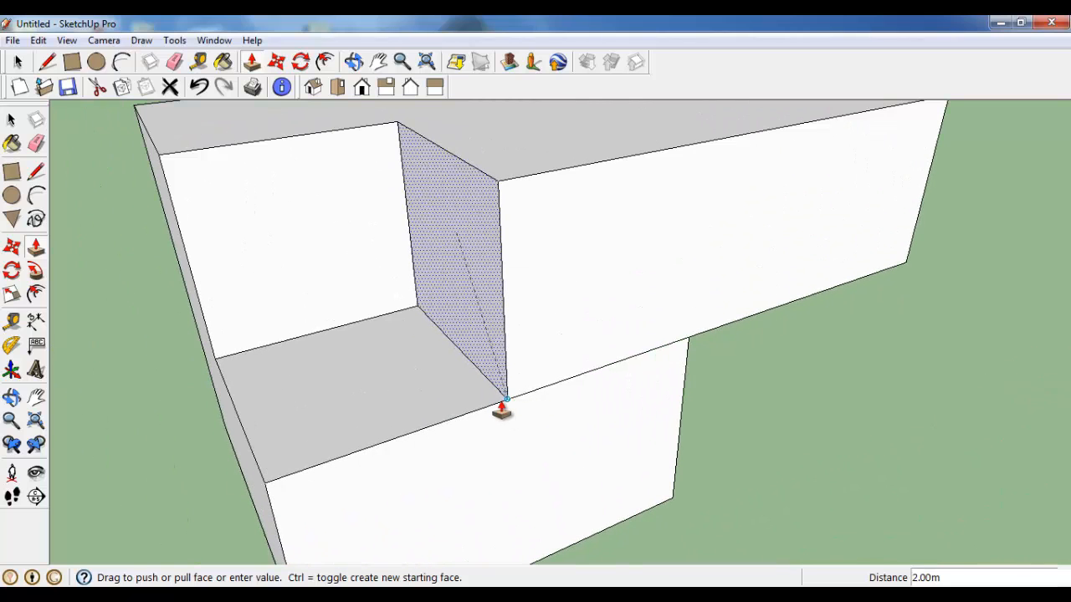
scroll(508, 407, "up", 2)
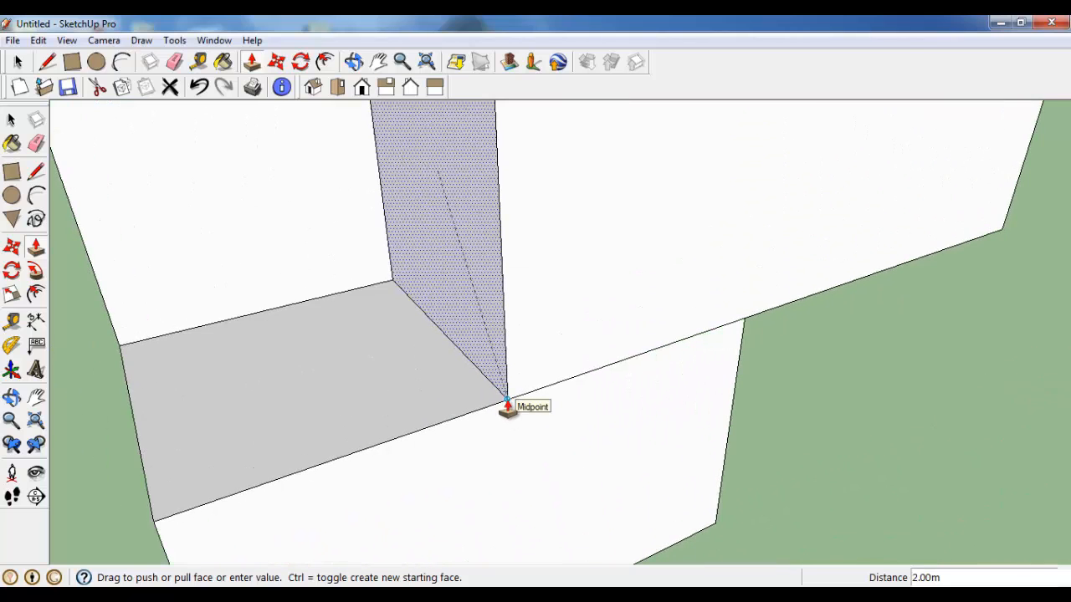
scroll(508, 408, "down", 4)
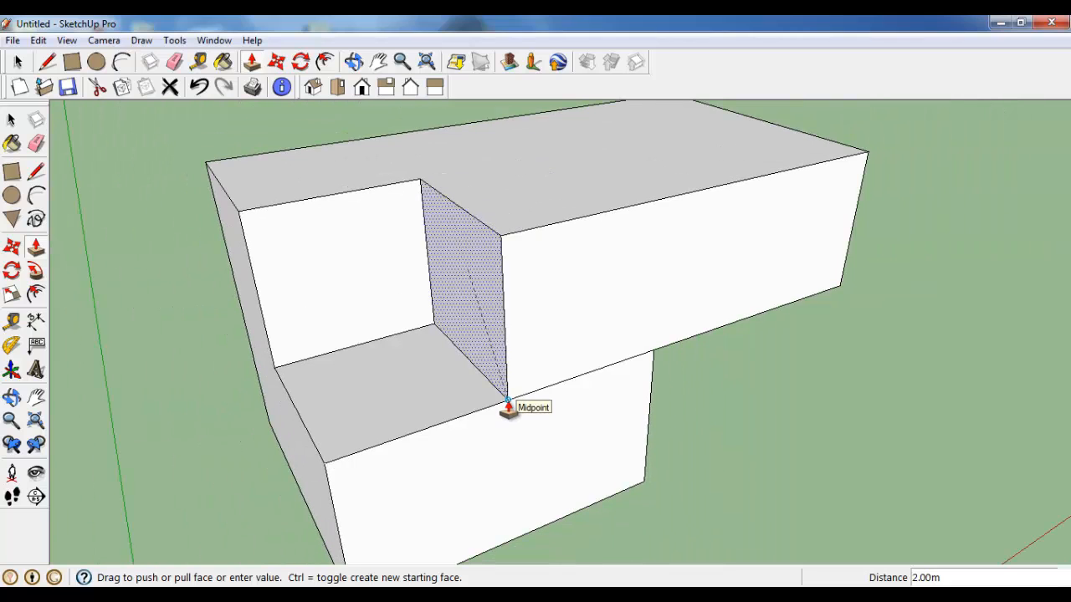
left_click(508, 407)
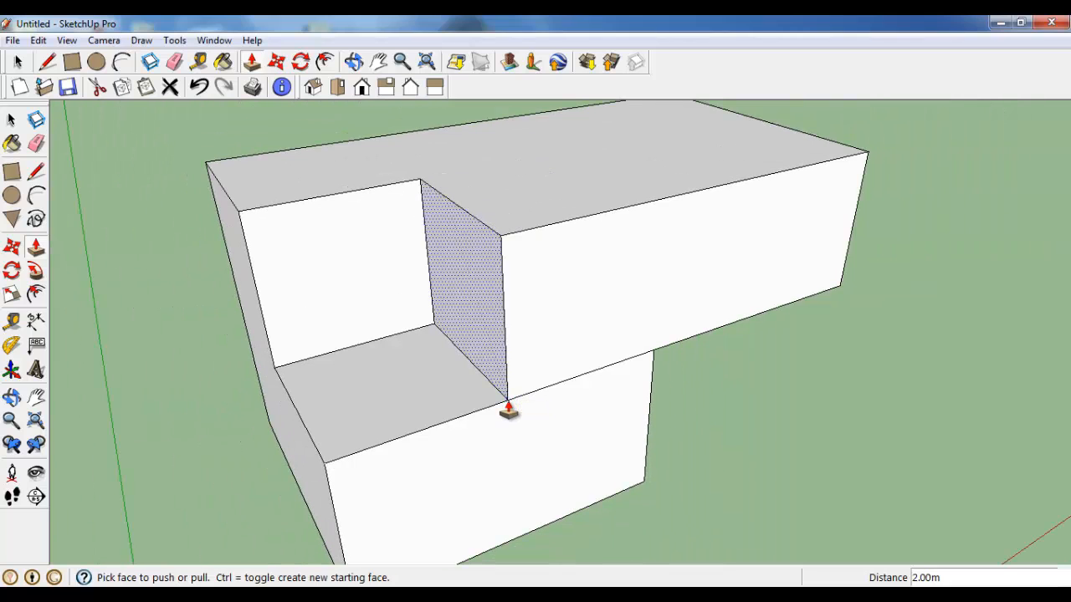
Step: Pull the underside of the overhanging upper block down about 1.04 m
middle_click_drag(574, 359, 480, 354)
left_click(382, 356)
left_click(318, 430)
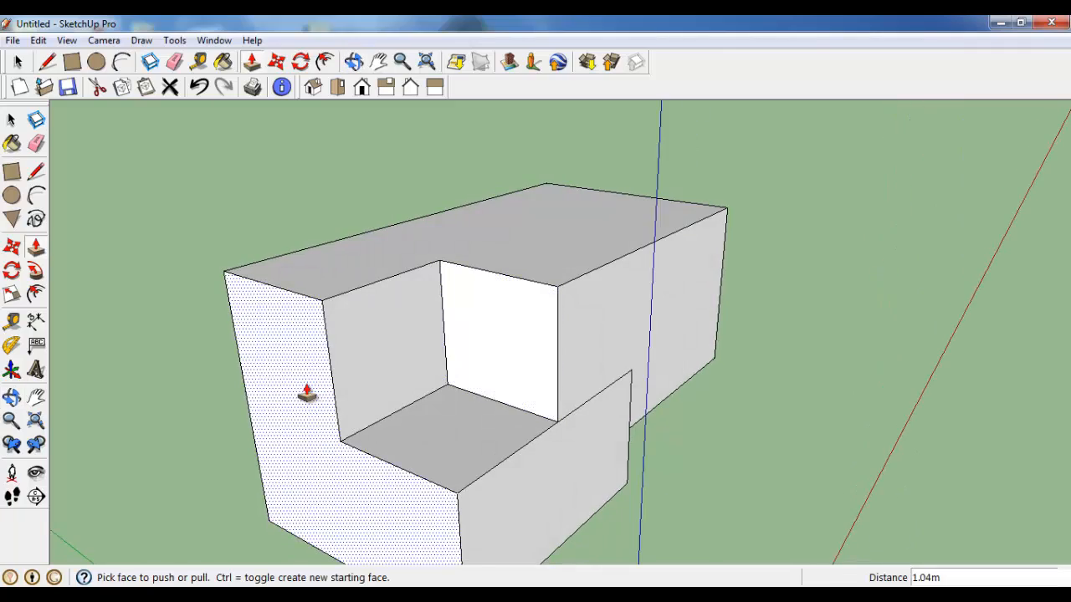
middle_click_drag(307, 393, 387, 326)
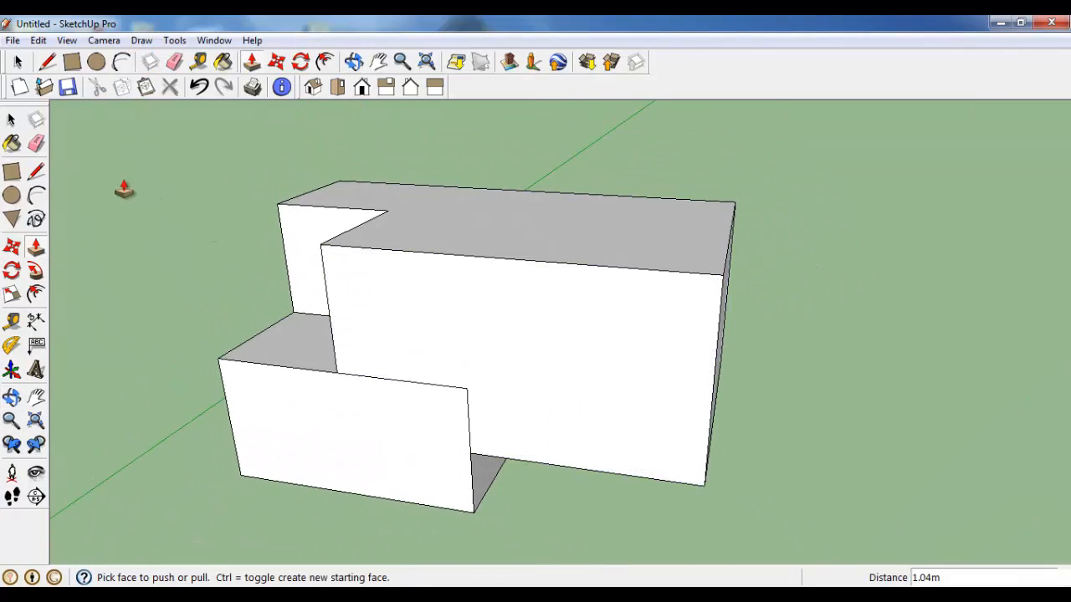
left_click(12, 120)
middle_click_drag(568, 374, 807, 338)
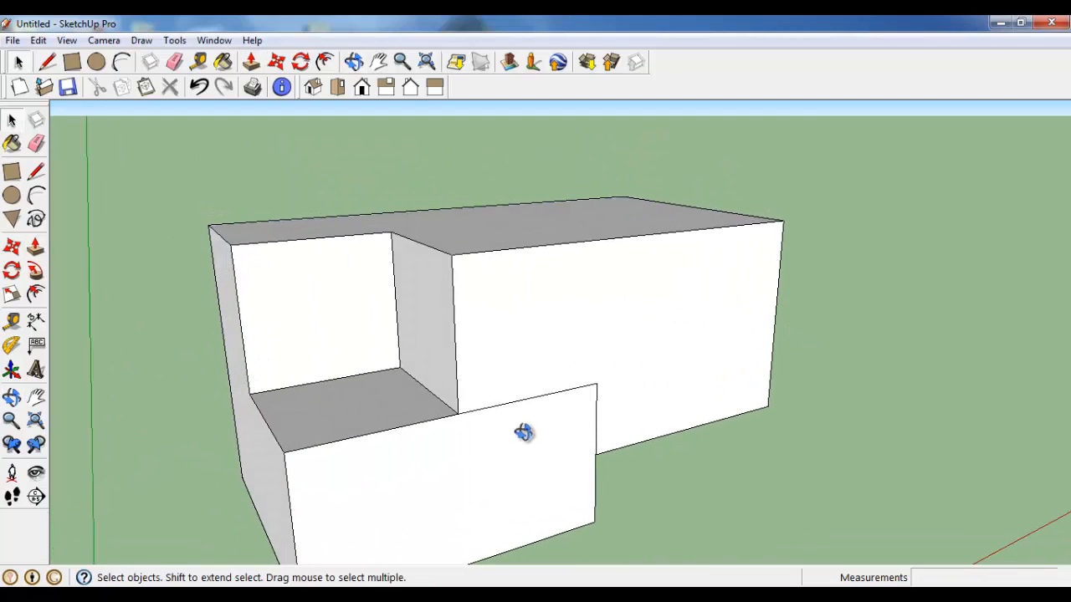
middle_click_drag(523, 431, 511, 390)
middle_click_drag(588, 371, 588, 341)
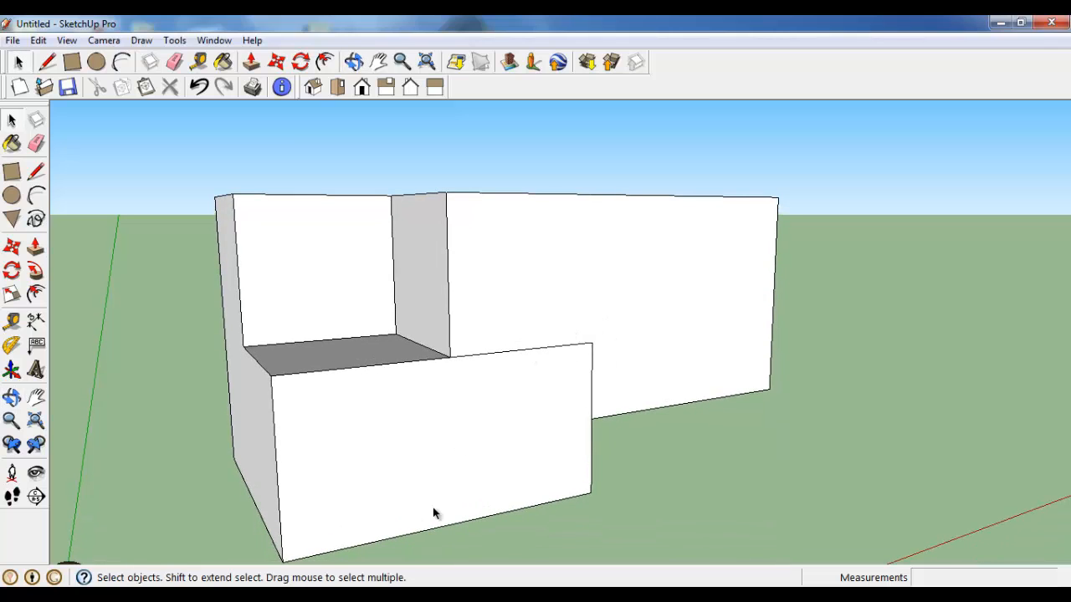
left_click(315, 596)
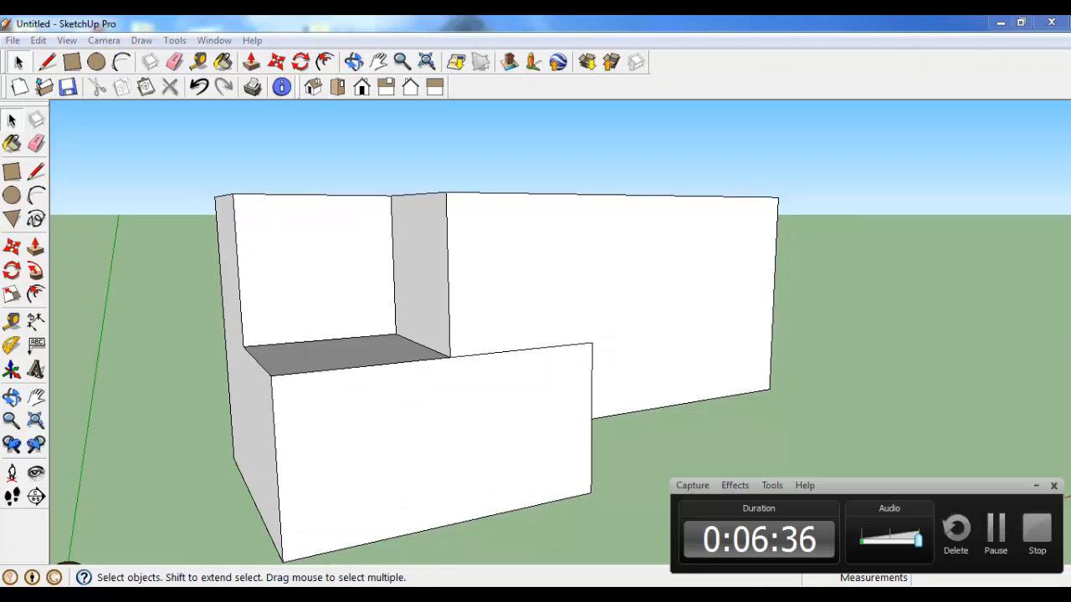